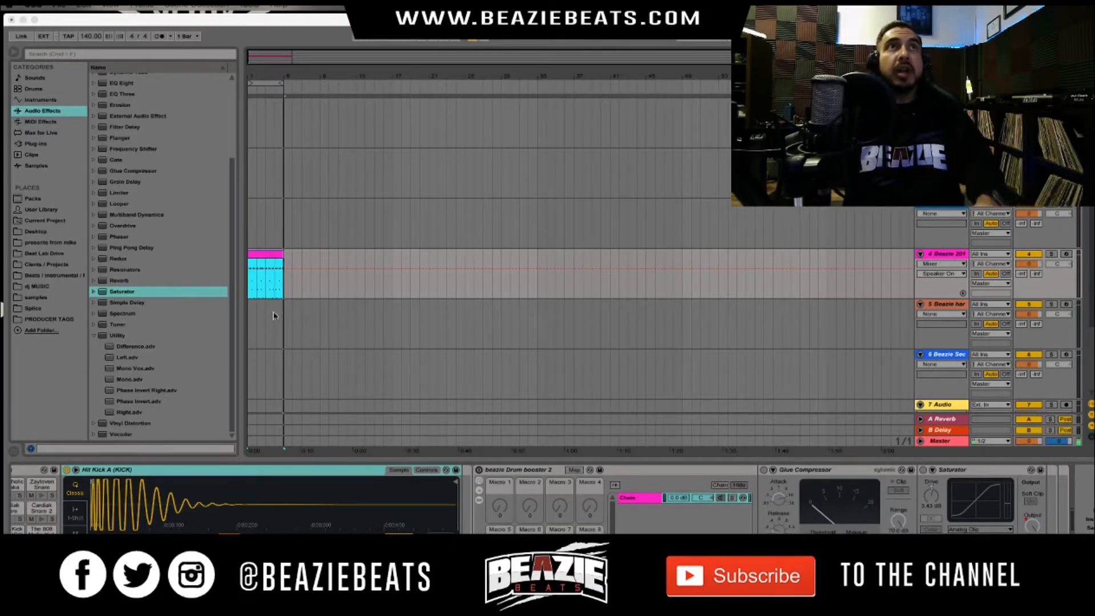
# Play the drum loop on the track 4 drum rack from its start
pyautogui.scroll(-1, 274, 316)
pyautogui.scroll(1, 274, 320)
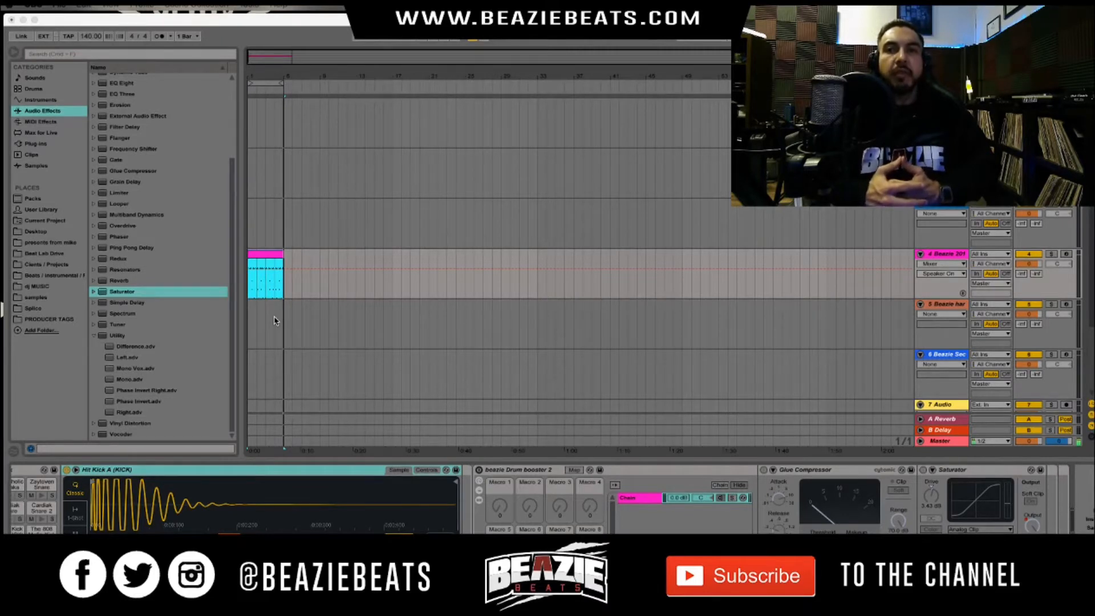
pyautogui.click(275, 320)
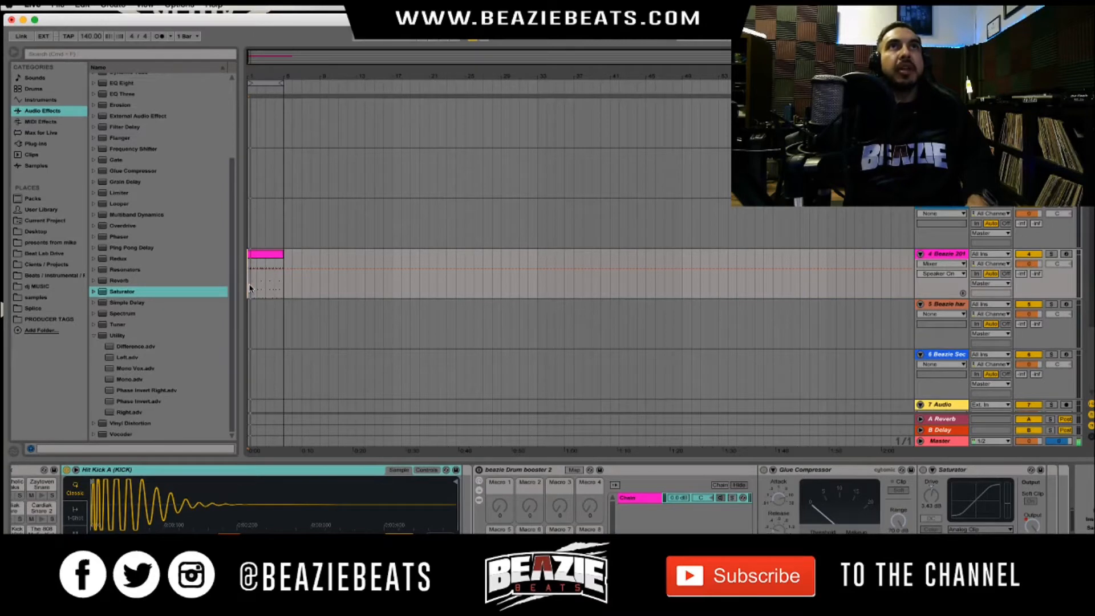
pyautogui.press('space')
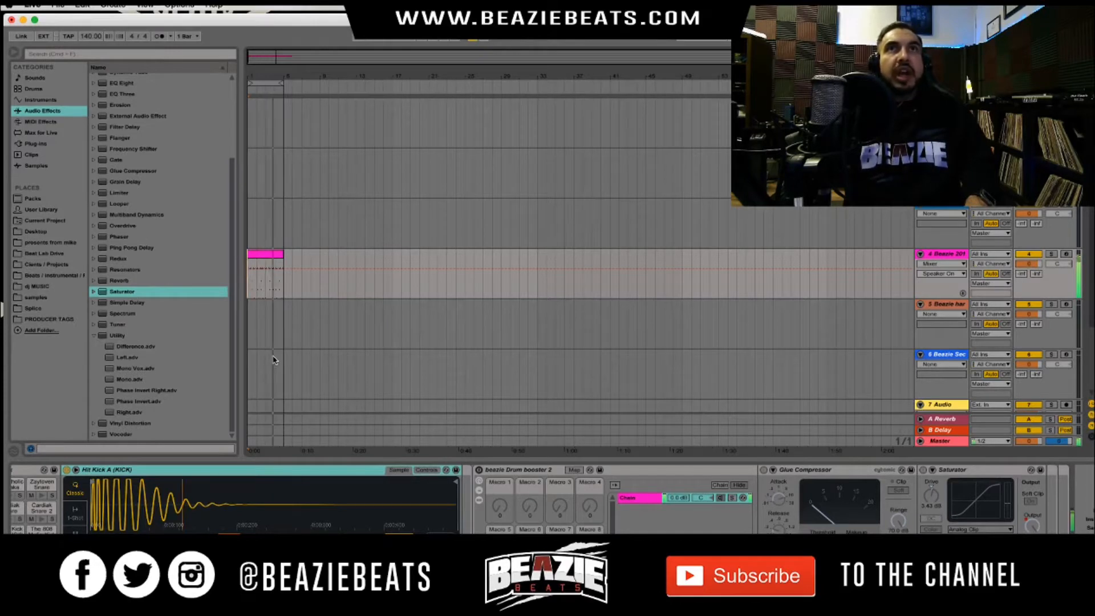
# Enlarge the device view to show all controls and turn on the beazie Drum booster 2 rack
pyautogui.moveTo(998, 602); pyautogui.dragTo(1006, 603)
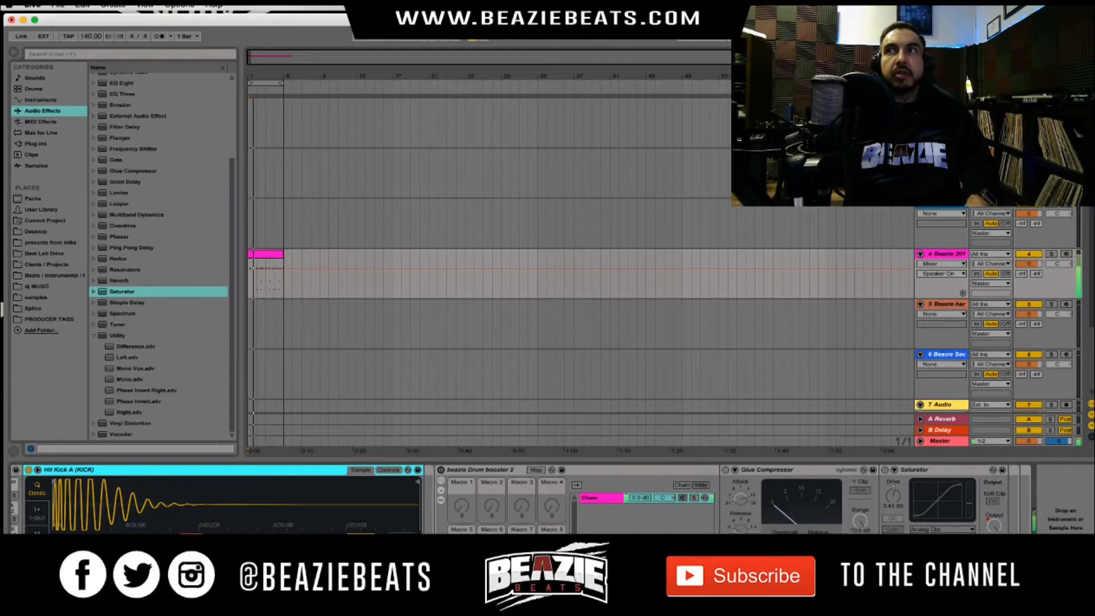
pyautogui.moveTo(547, 591); pyautogui.dragTo(548, 543)
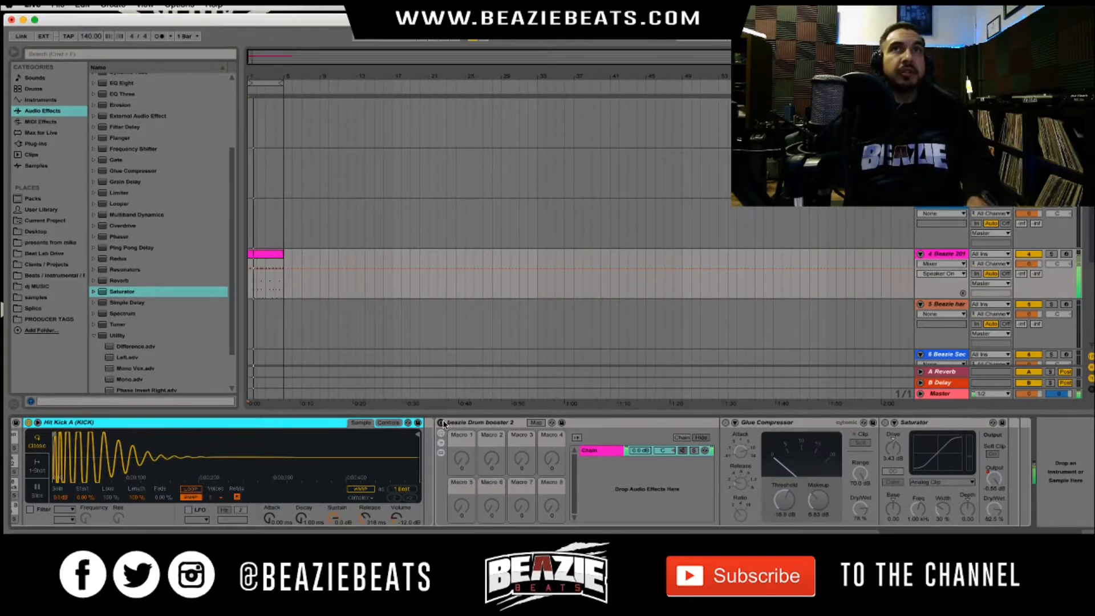
pyautogui.click(440, 423)
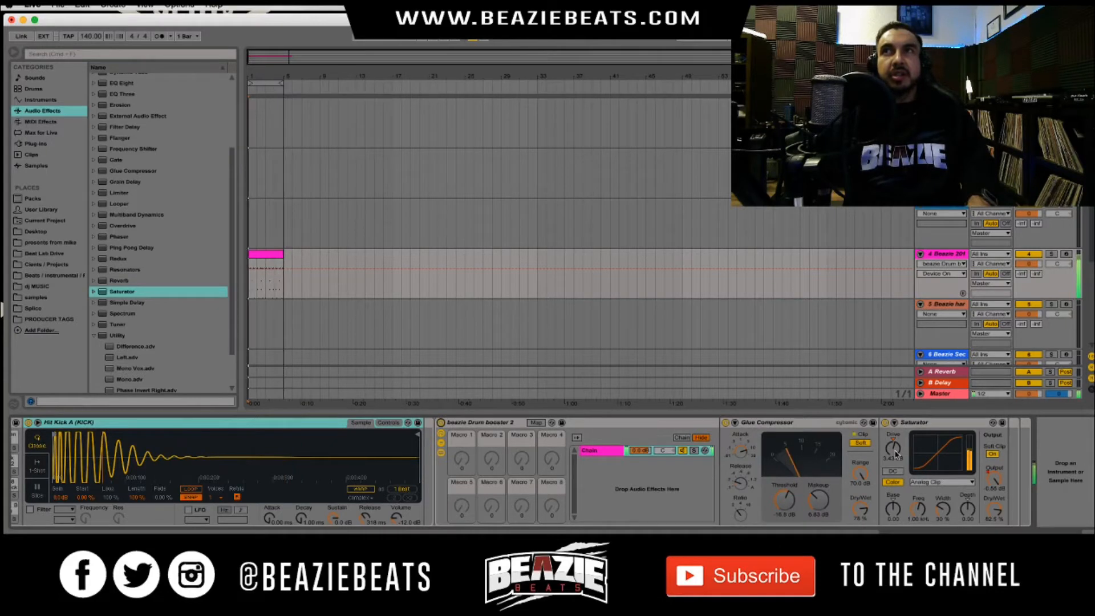
# Lower the drum booster's Saturator output to -1.14 dB and raise its Glue Compressor Dry/Wet to 81%
pyautogui.rightClick(996, 486)
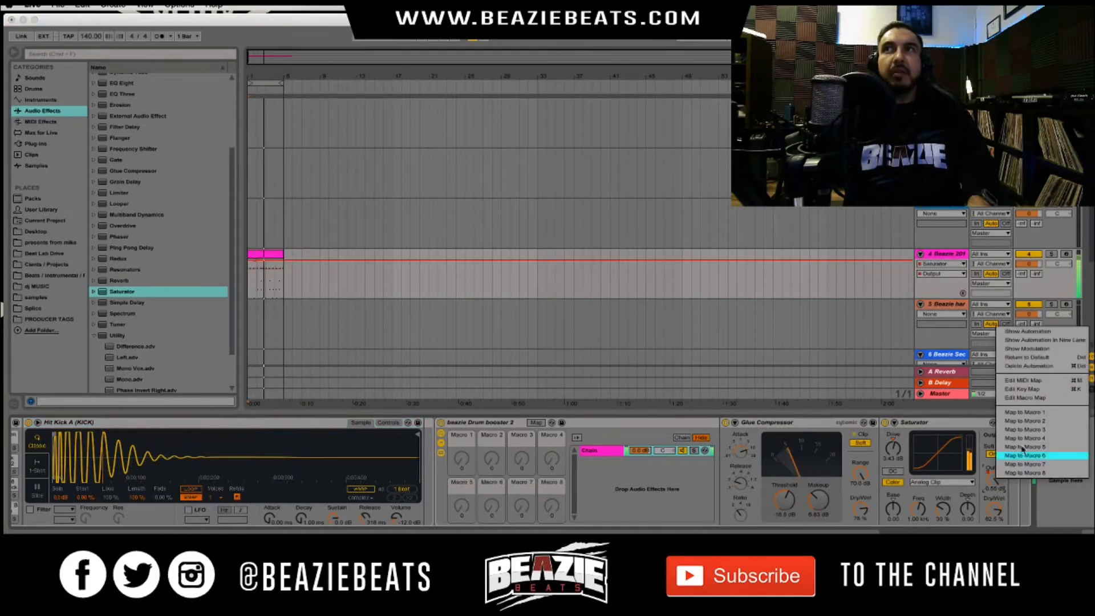
pyautogui.click(1034, 368)
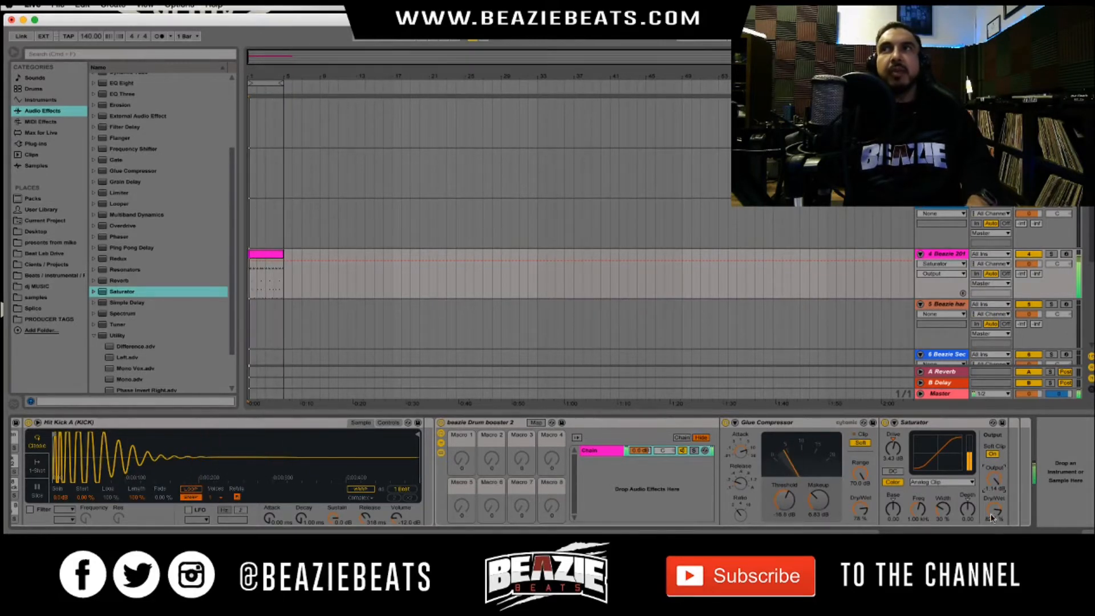
pyautogui.moveTo(860, 509); pyautogui.dragTo(861, 505)
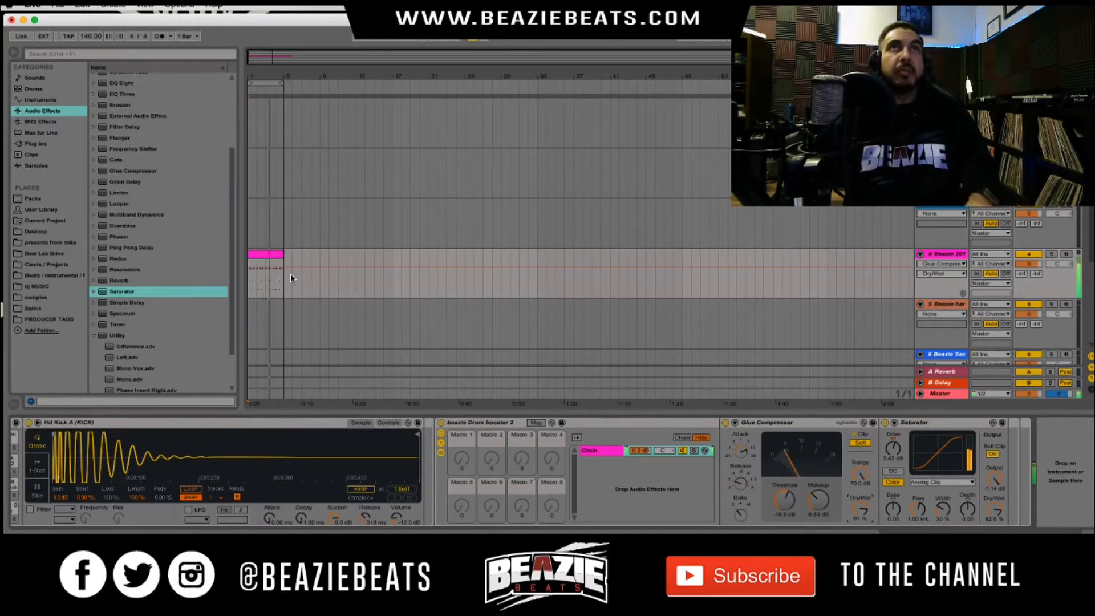
# Add an EQ Eight to the Hit Kick A chain, placed directly after the sampler and before the drum booster rack
pyautogui.scroll(-1, 261, 296)
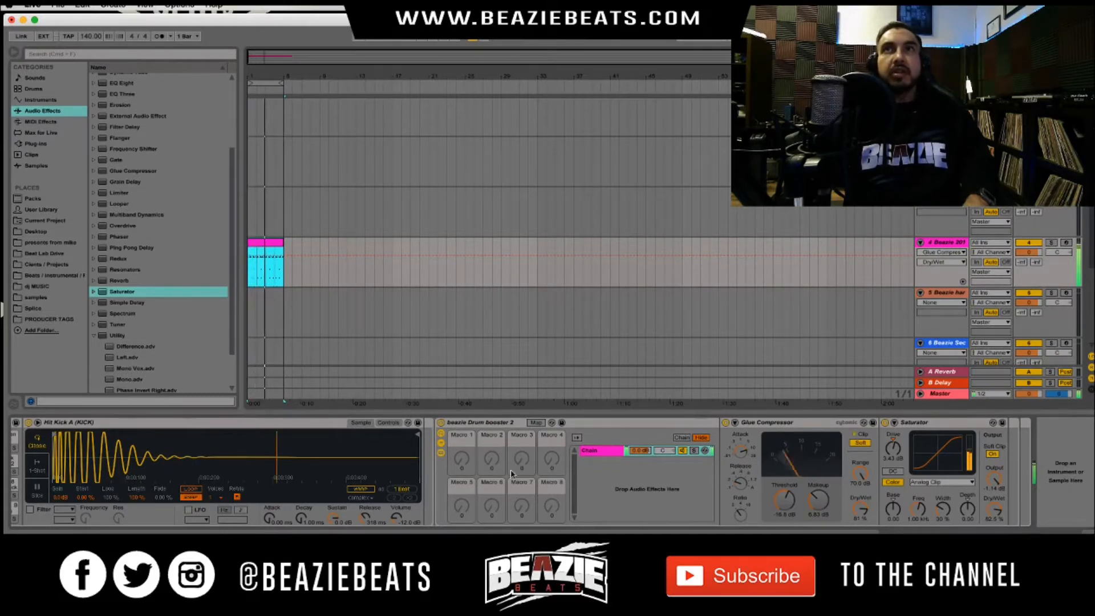
pyautogui.click(473, 426)
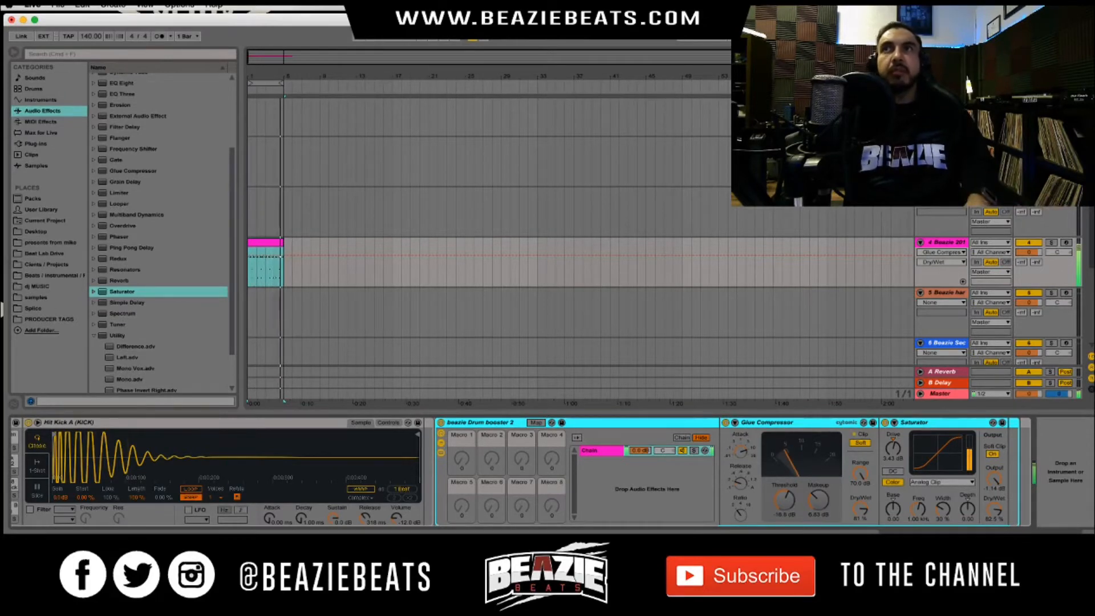
pyautogui.hscroll(-10, 513, 473)
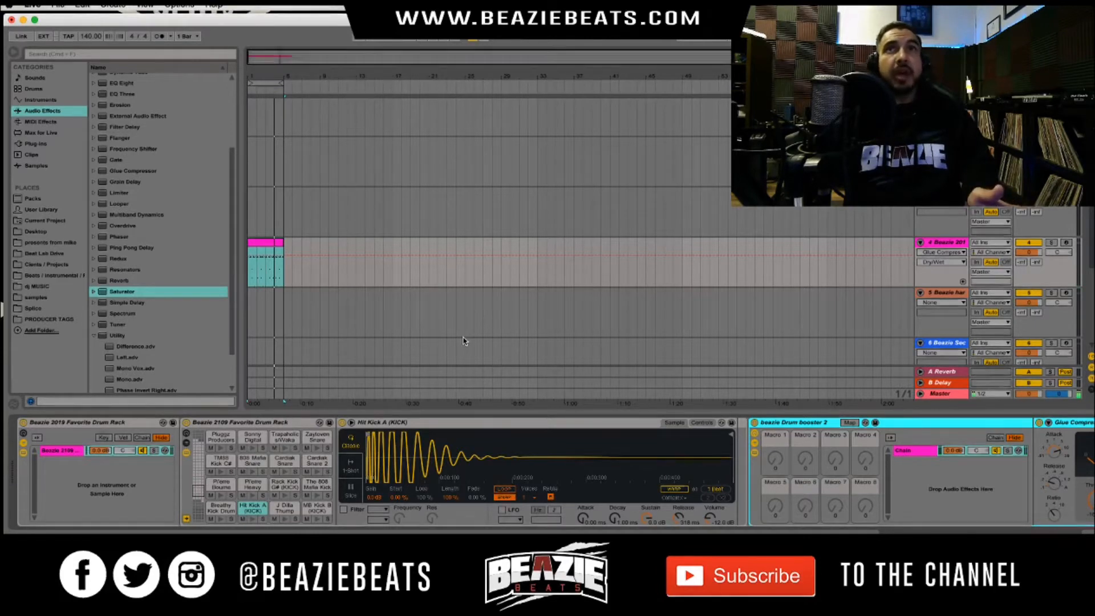
pyautogui.click(124, 83)
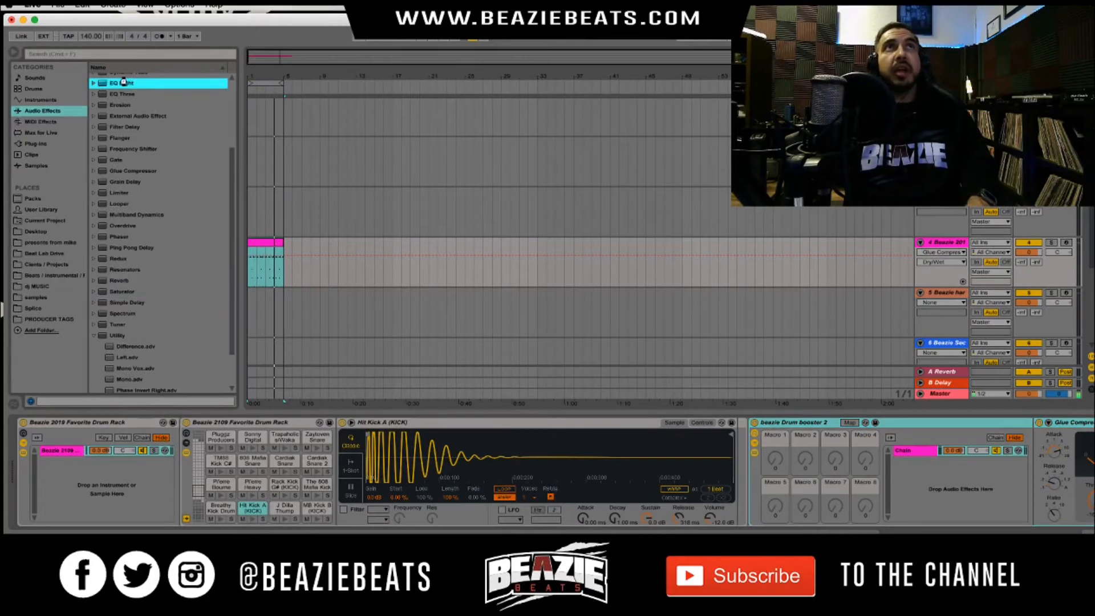
pyautogui.doubleClick(124, 84)
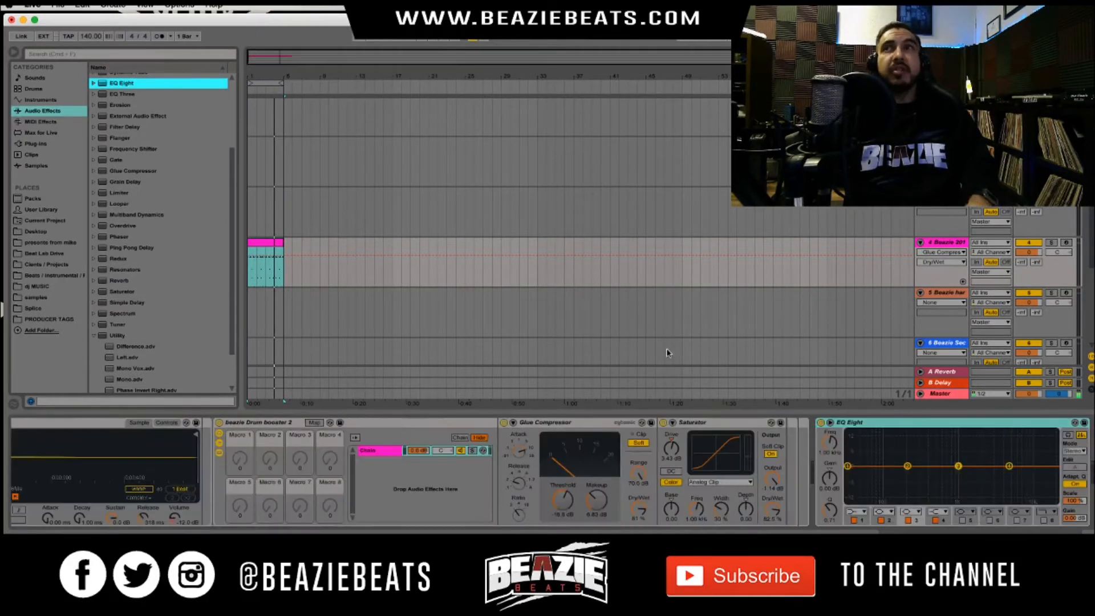
pyautogui.moveTo(957, 426); pyautogui.dragTo(232, 492)
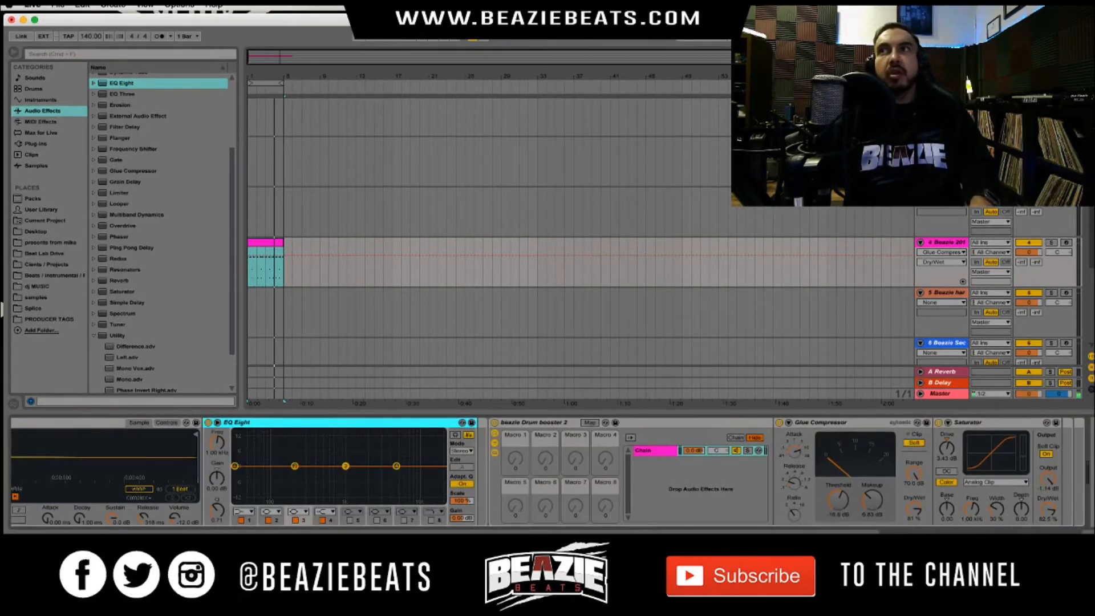
# Solo the Hit Kick A pad and shape its EQ Eight with a band 1 low cut at about 44.8 Hz and a band 8 high cut
pyautogui.hscroll(-10, 742, 498)
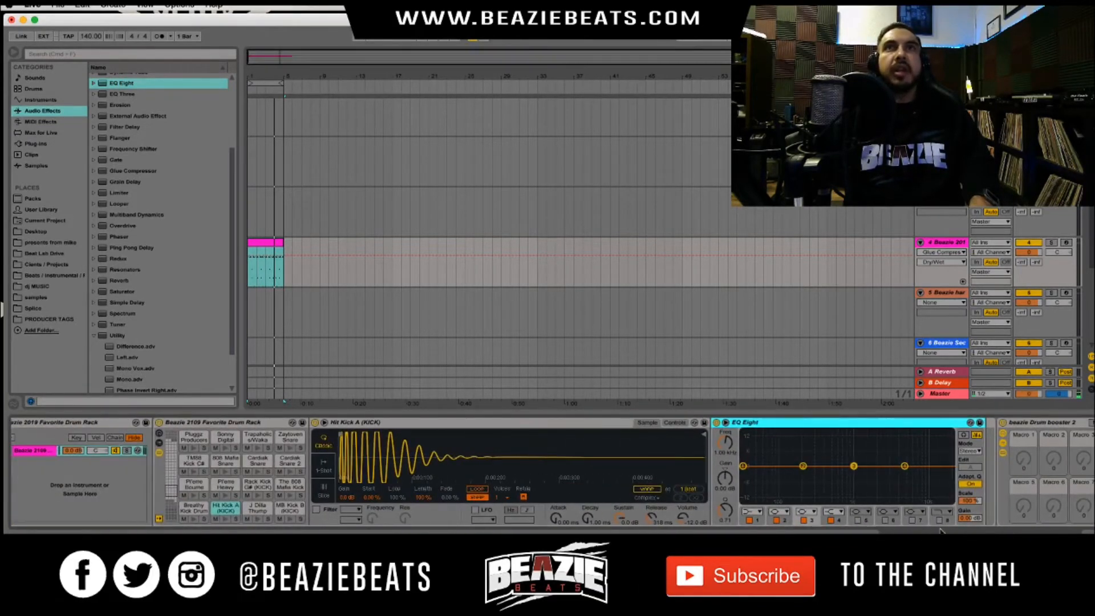
pyautogui.click(749, 511)
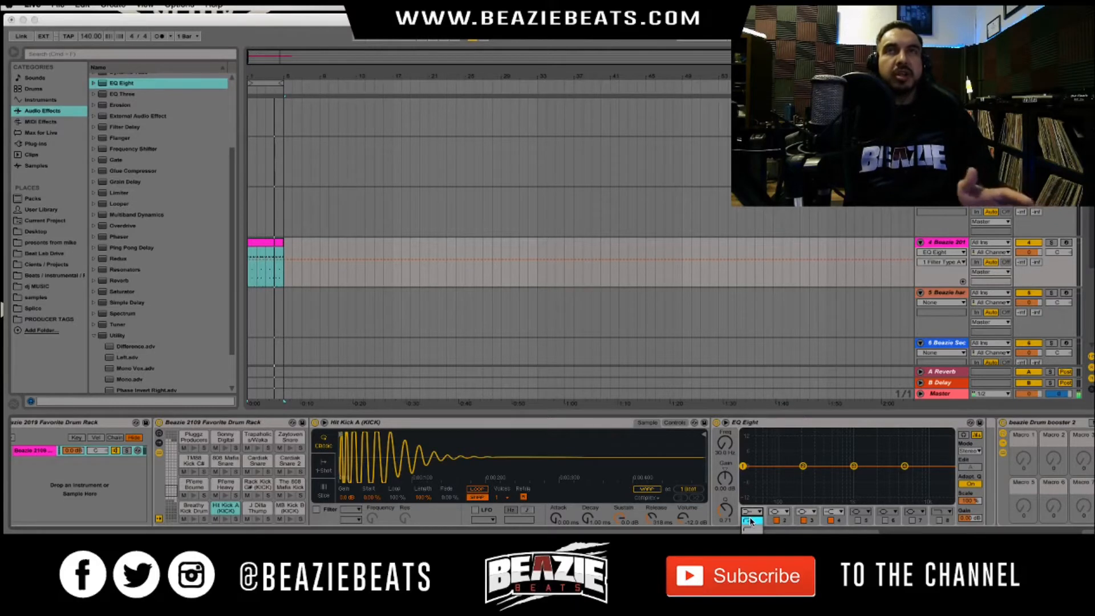
pyautogui.click(751, 519)
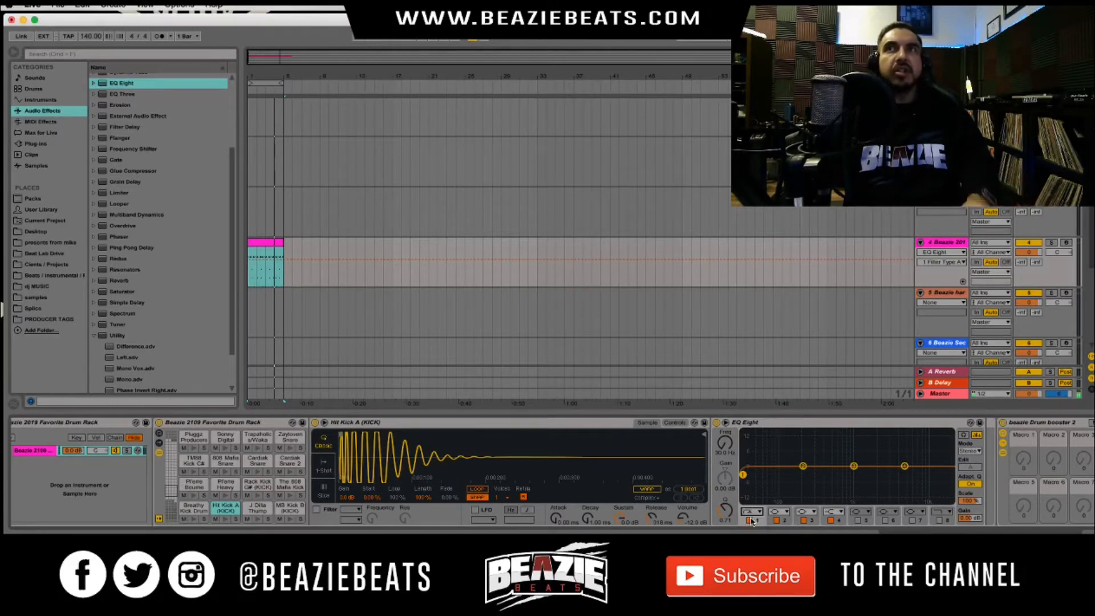
pyautogui.click(234, 519)
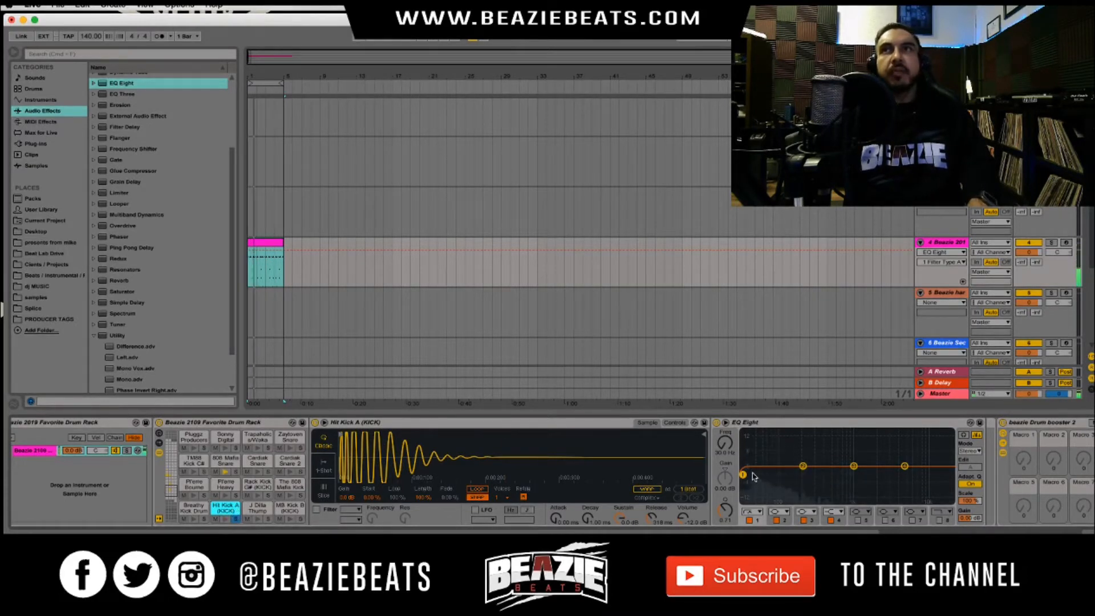
pyautogui.moveTo(744, 476); pyautogui.dragTo(759, 471)
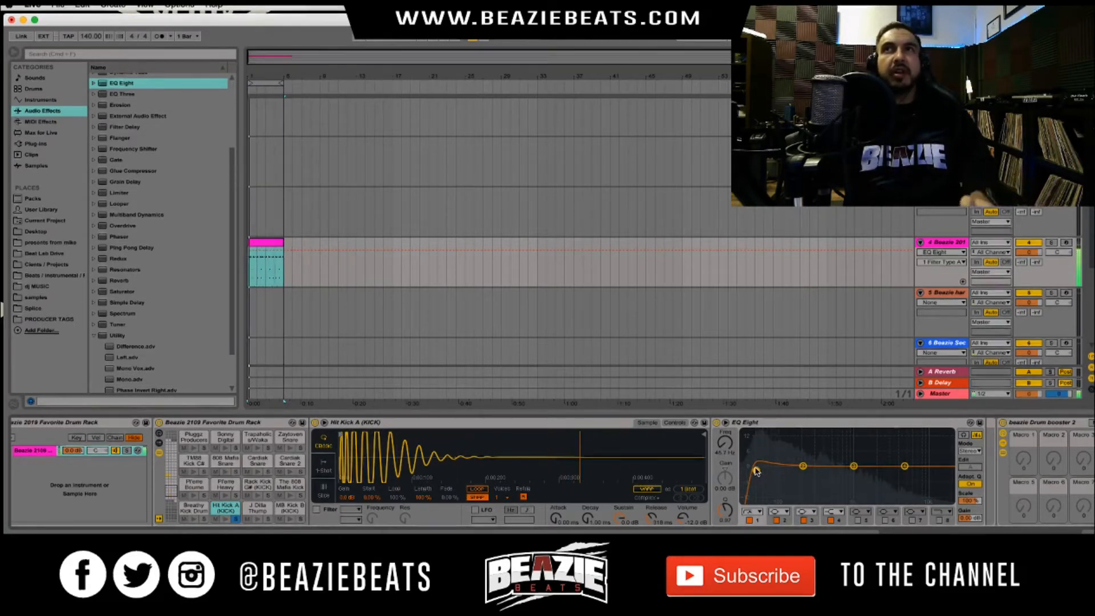
pyautogui.moveTo(756, 471); pyautogui.dragTo(756, 470)
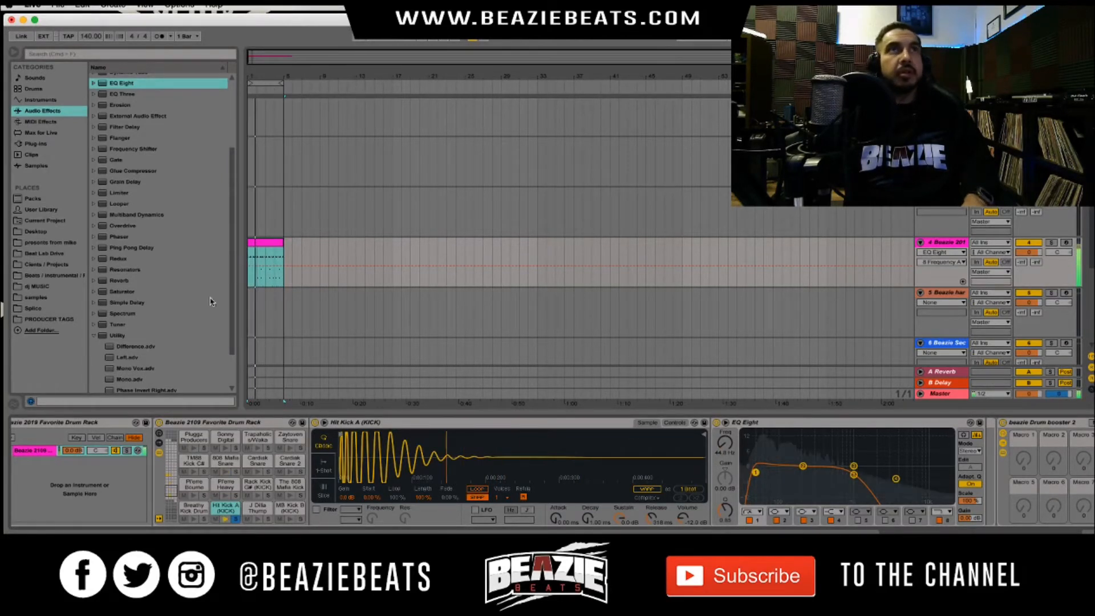
pyautogui.click(35, 144)
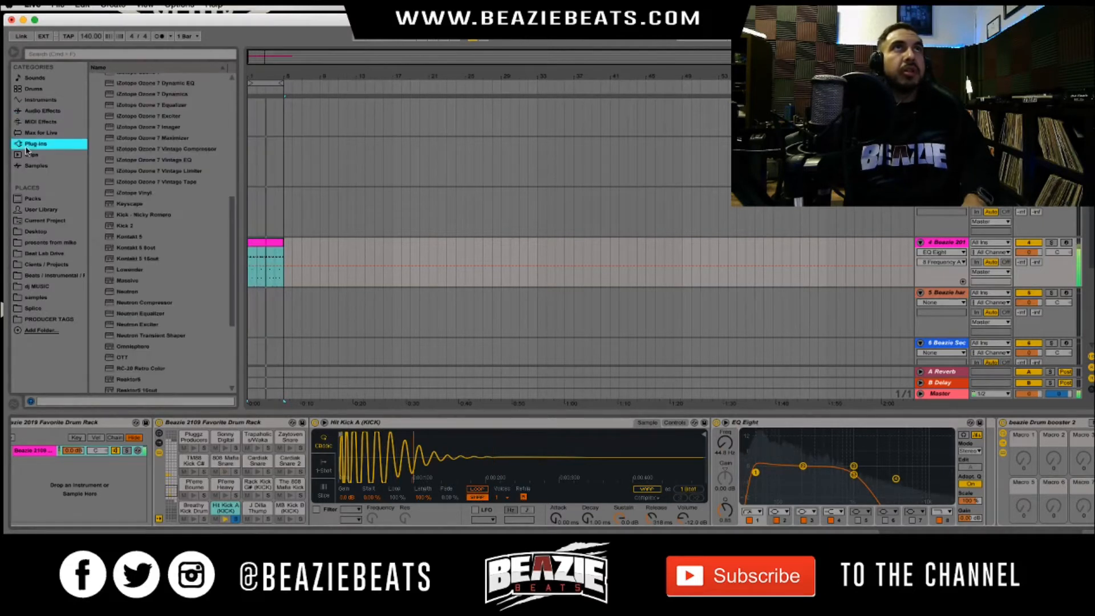
pyautogui.scroll(-1, 189, 342)
pyautogui.scroll(-3, 189, 343)
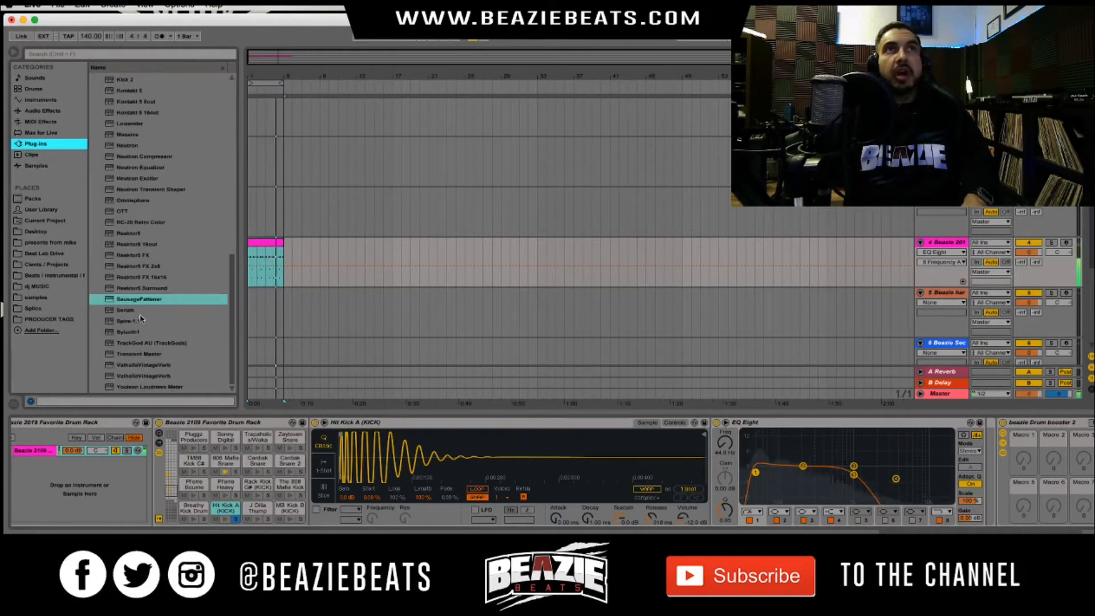
pyautogui.scroll(6, 146, 355)
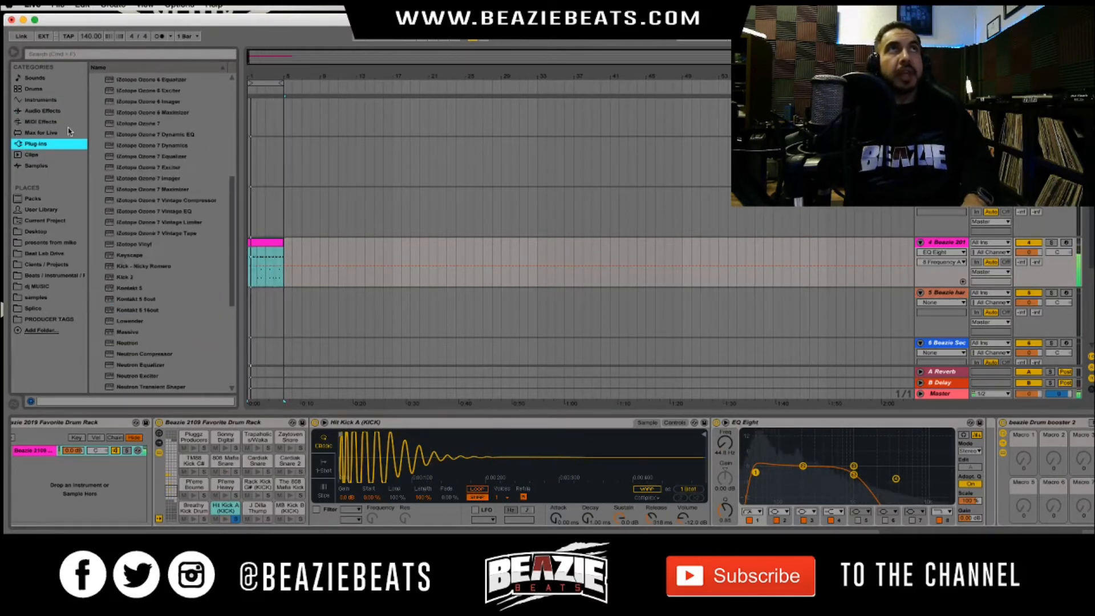
# Add a Saturator after the EQ Eight in the Hit Kick A chain and raise its Drive to about 8 dB
pyautogui.click(60, 112)
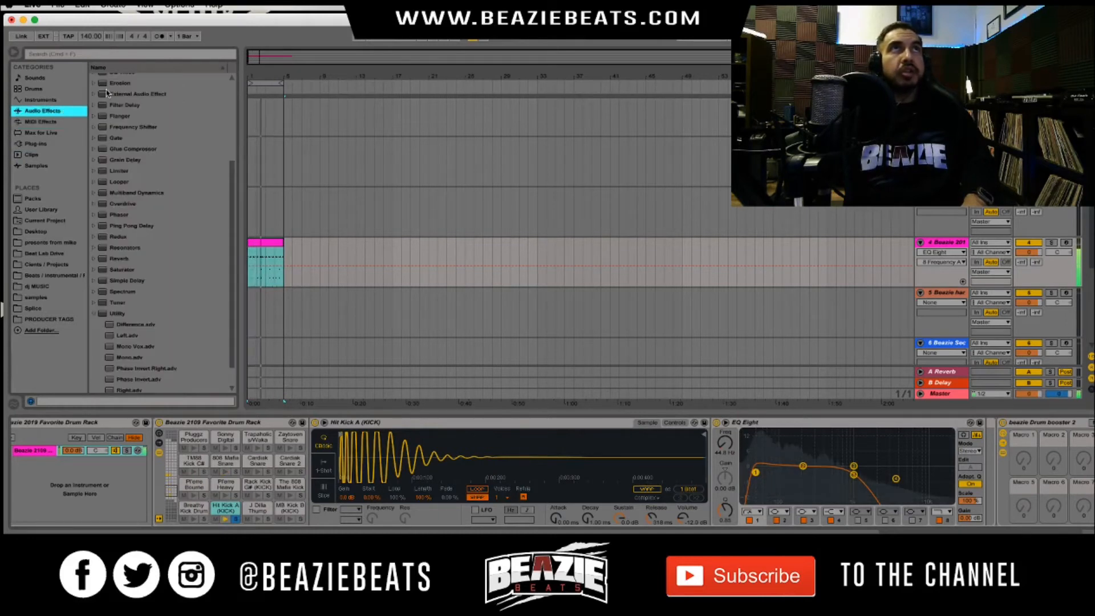
pyautogui.click(96, 270)
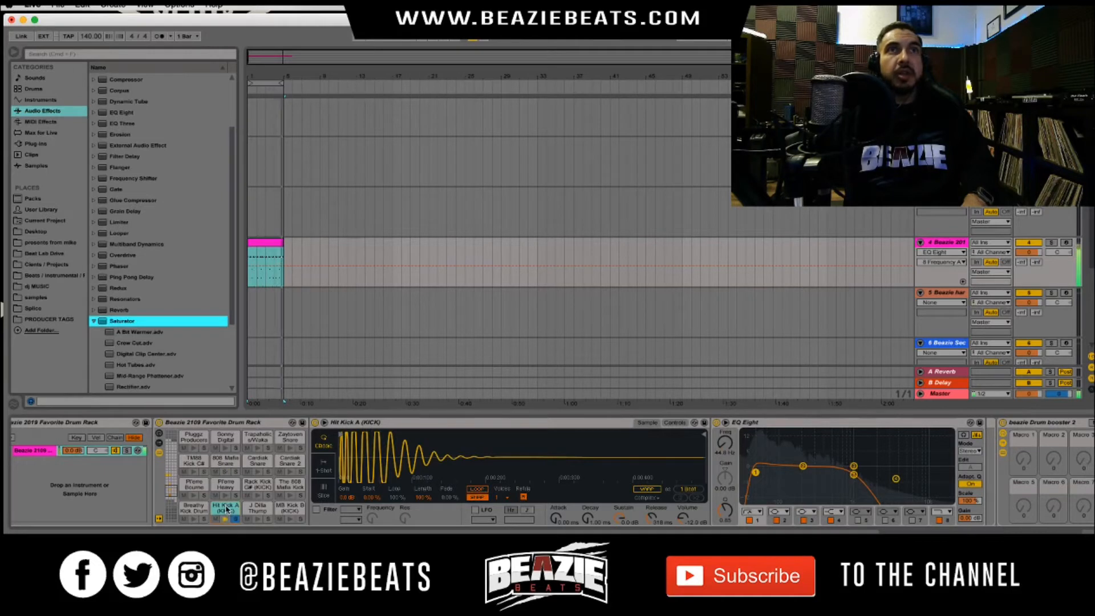
pyautogui.press('Return')
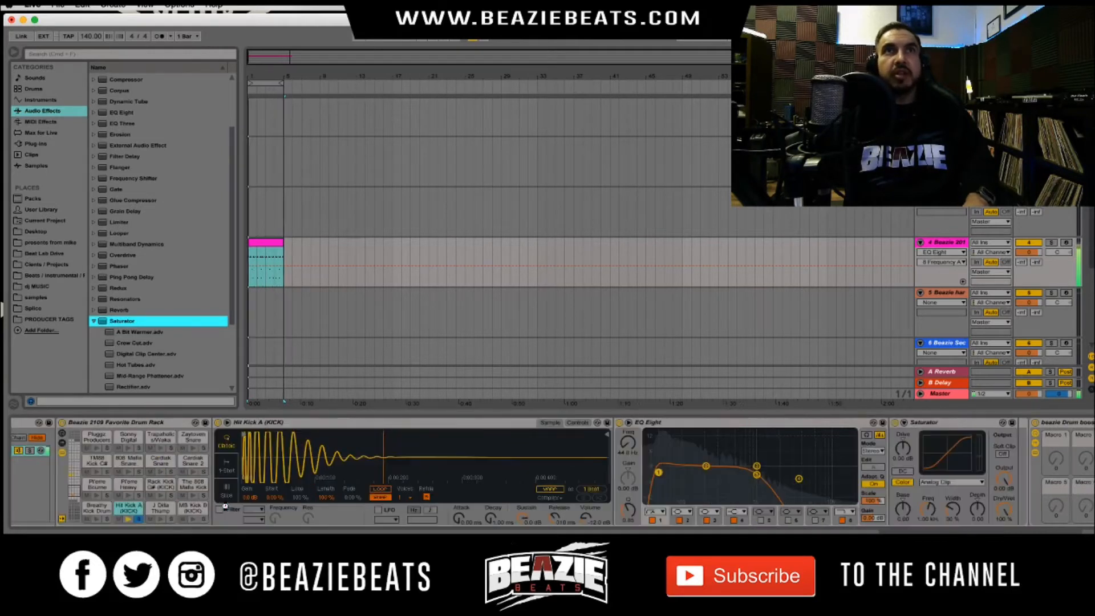
pyautogui.moveTo(909, 449)
pyautogui.mouseDown()
pyautogui.moveTo(909, 433)
pyautogui.moveTo(909, 457)
pyautogui.mouseUp()
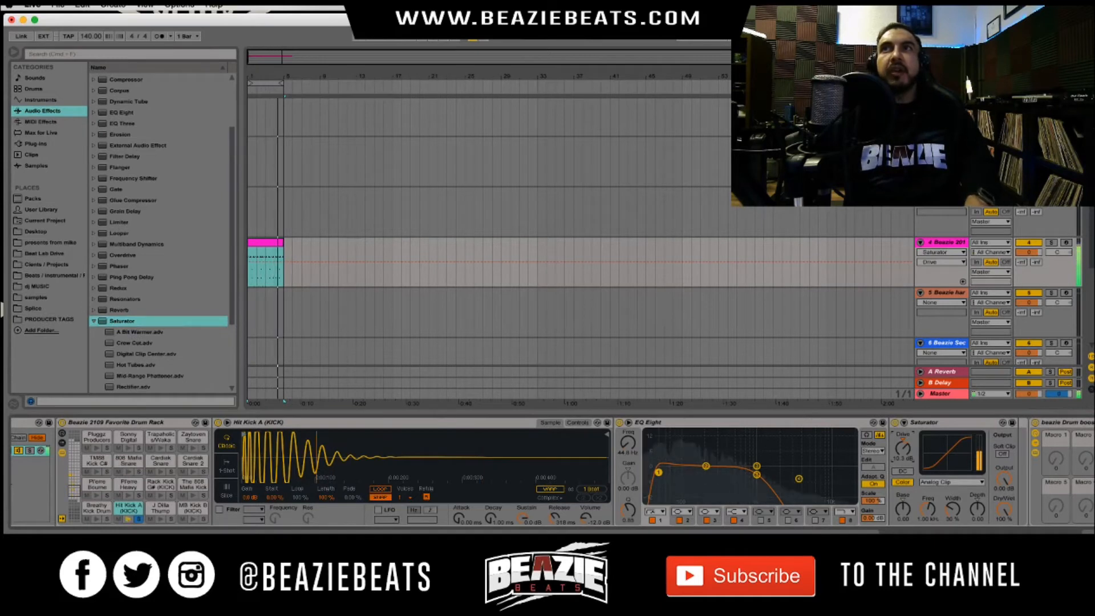
# Turn off the beazie Drum booster 2 rack
pyautogui.hscroll(5, 743, 457)
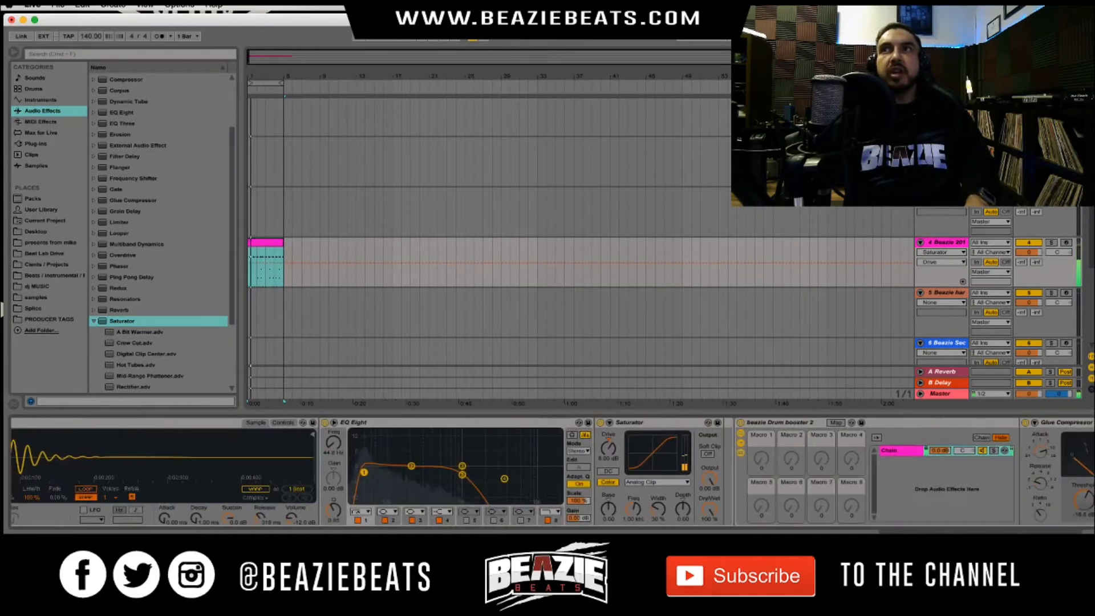
pyautogui.click(741, 422)
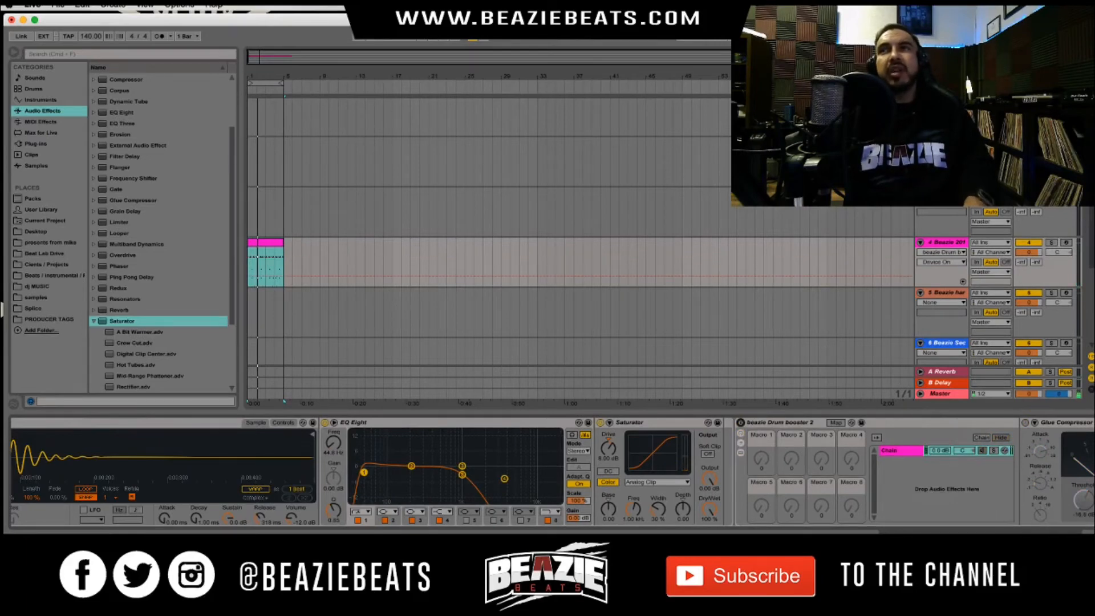
pyautogui.hscroll(-6, 548, 473)
pyautogui.hscroll(4, 547, 472)
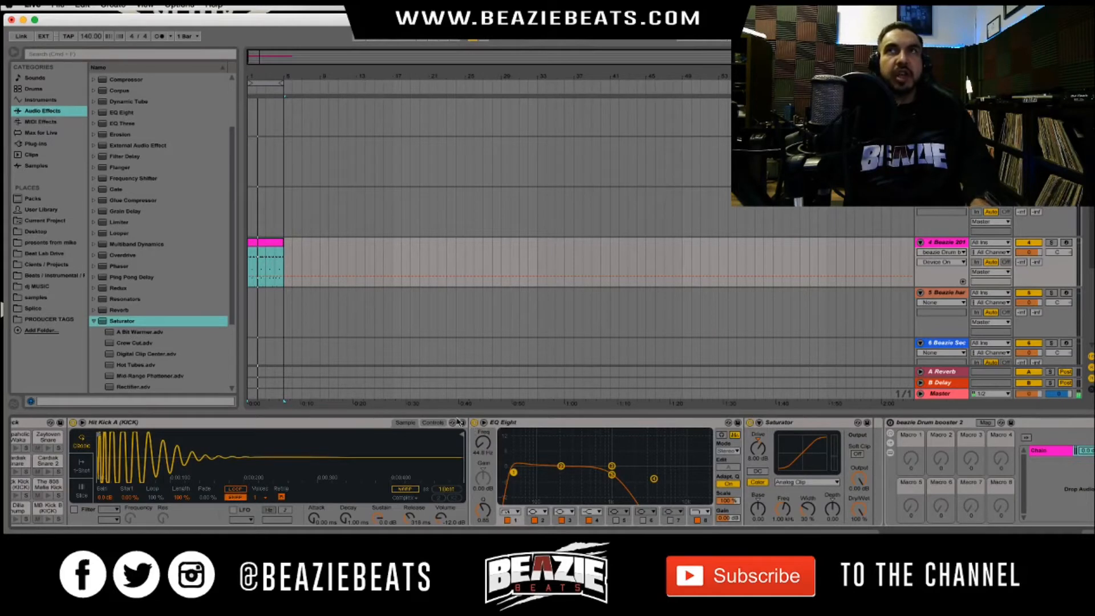
# Set the kick Saturator's Drive to about 8.57 dB, color frequency to about 138 Hz and output to about -2.86 dB, and lower its Dry/Wet
pyautogui.click(757, 451)
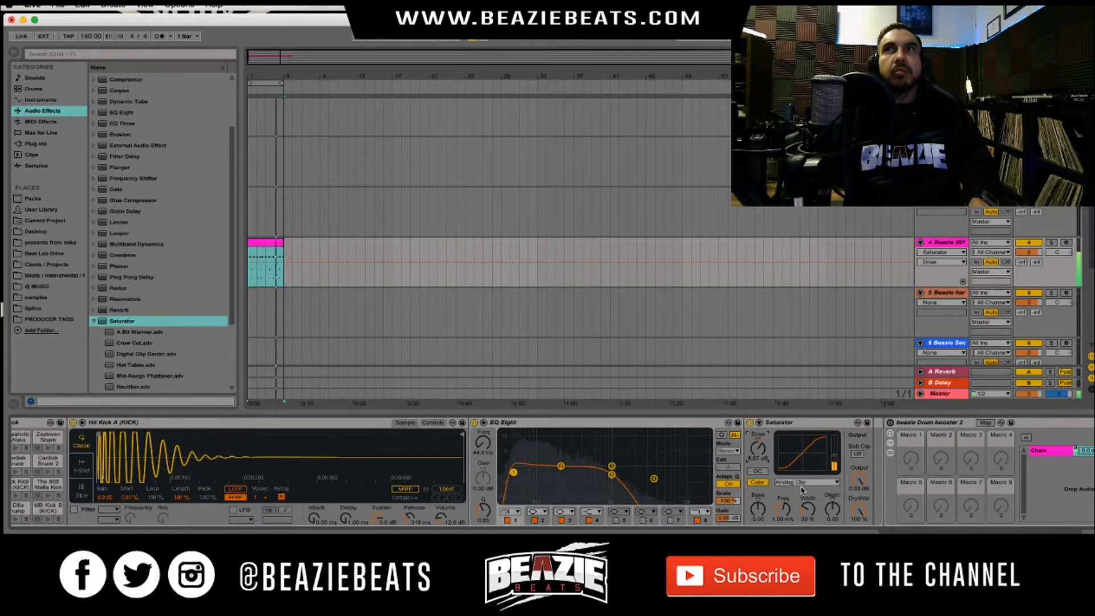
pyautogui.moveTo(783, 507); pyautogui.dragTo(783, 532)
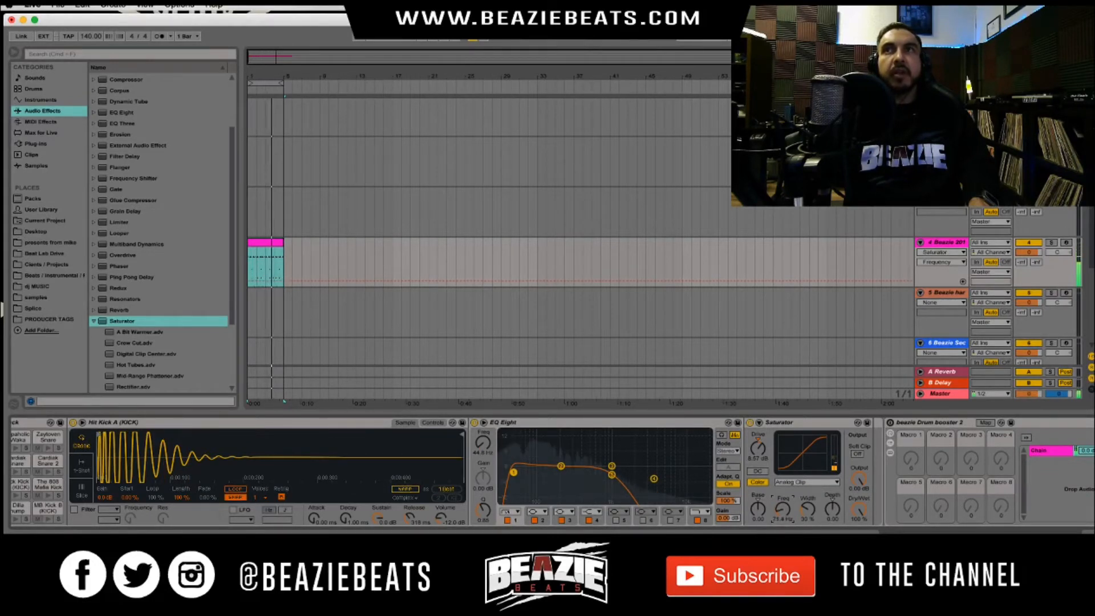
pyautogui.moveTo(783, 509); pyautogui.dragTo(783, 507)
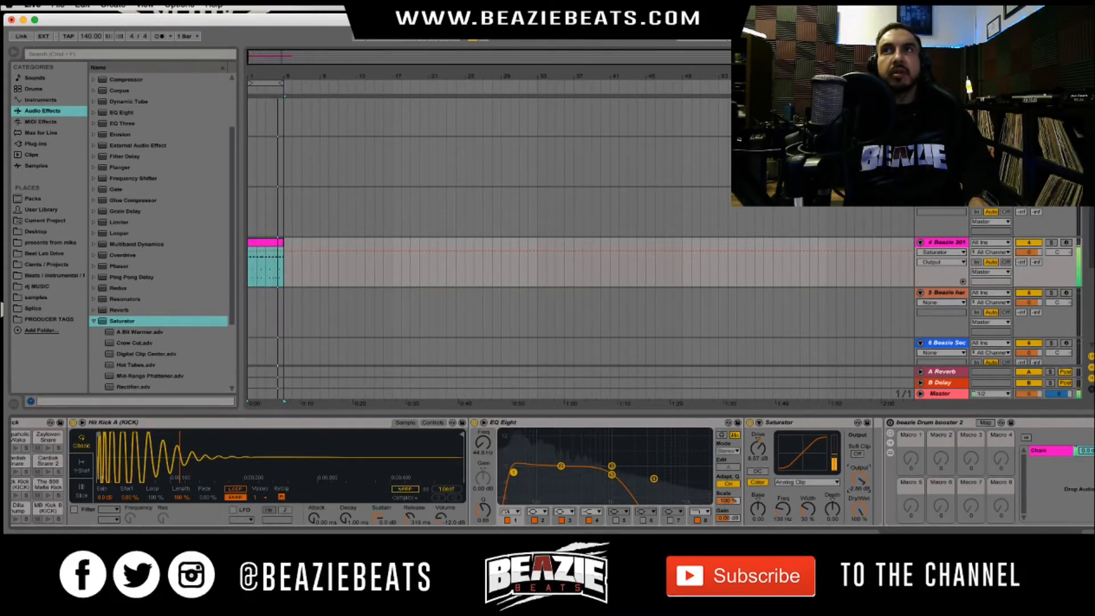
pyautogui.moveTo(858, 509); pyautogui.dragTo(859, 525)
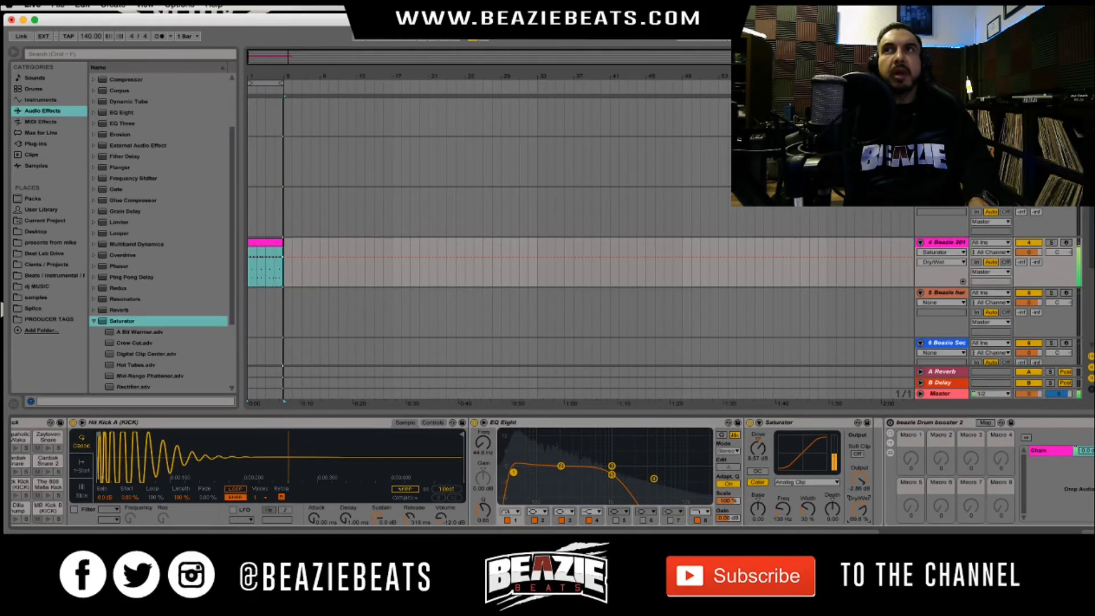
# Turn on Soft Clip on the kick Saturator and lower its Drive to about 7.43 dB
pyautogui.click(857, 454)
pyautogui.click(758, 448)
pyautogui.moveTo(758, 448); pyautogui.dragTo(758, 450)
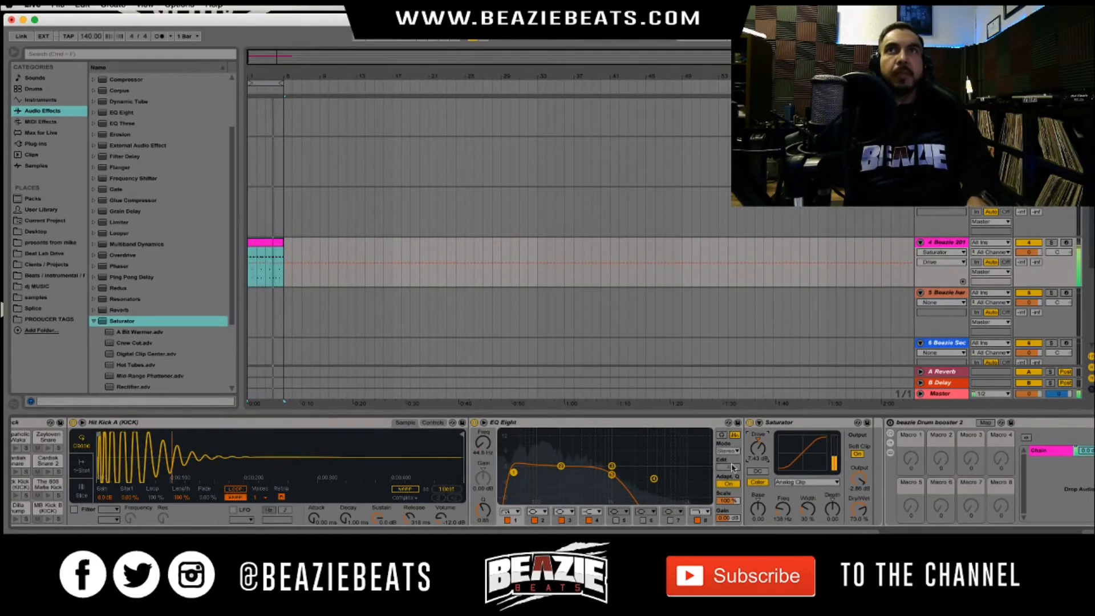
# Compare the Hit Kick A sound with the EQ Eight band 1 low cut off and on
pyautogui.hscroll(-3, 433, 474)
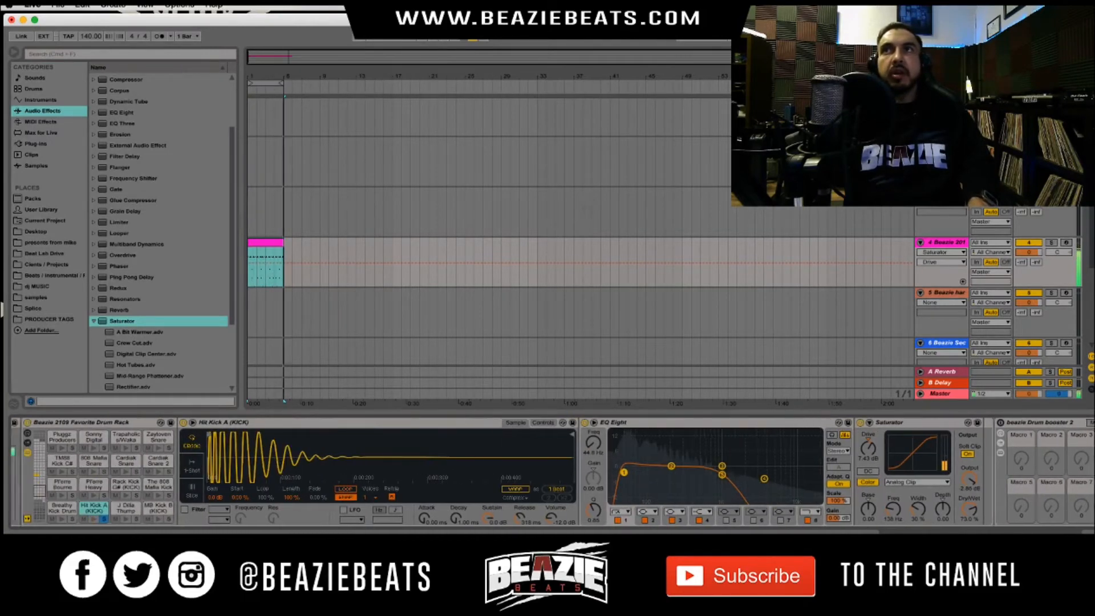
pyautogui.hscroll(-3, 857, 526)
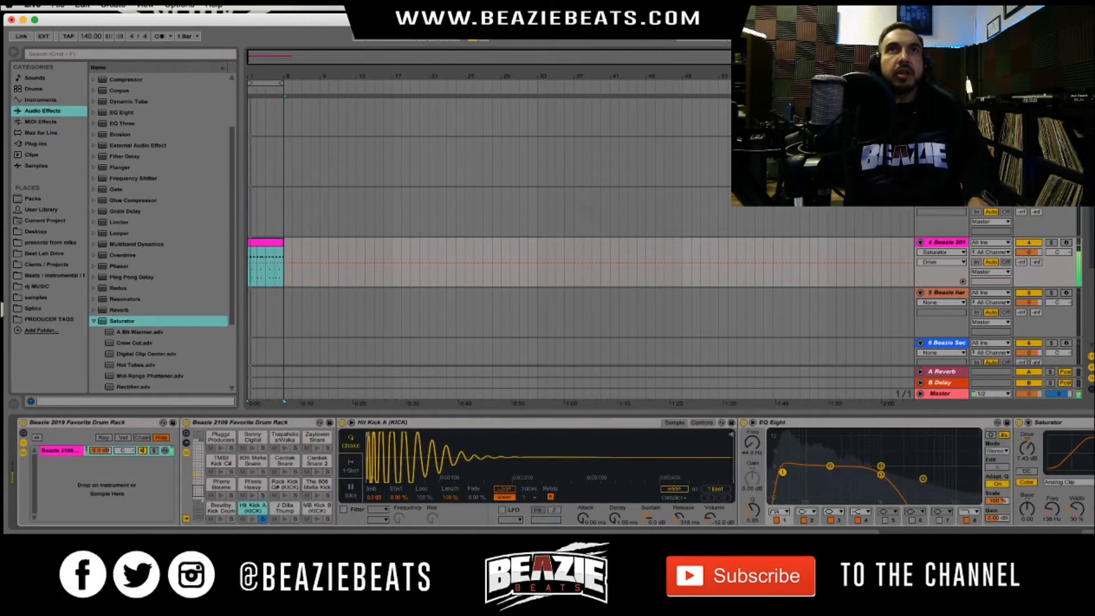
pyautogui.click(777, 521)
pyautogui.hscroll(5, 1022, 522)
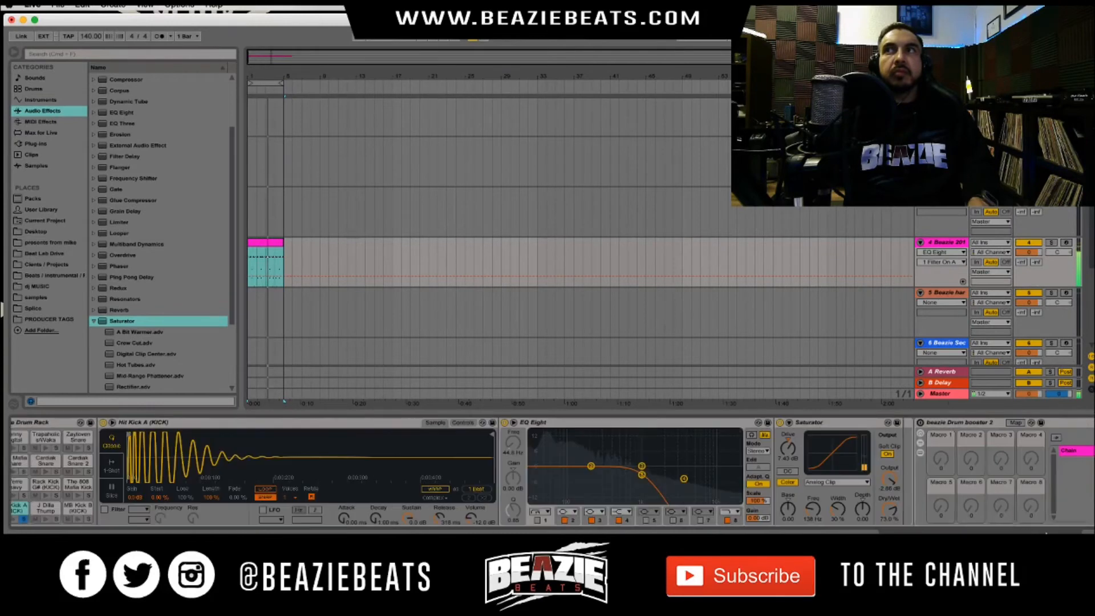
pyautogui.click(417, 520)
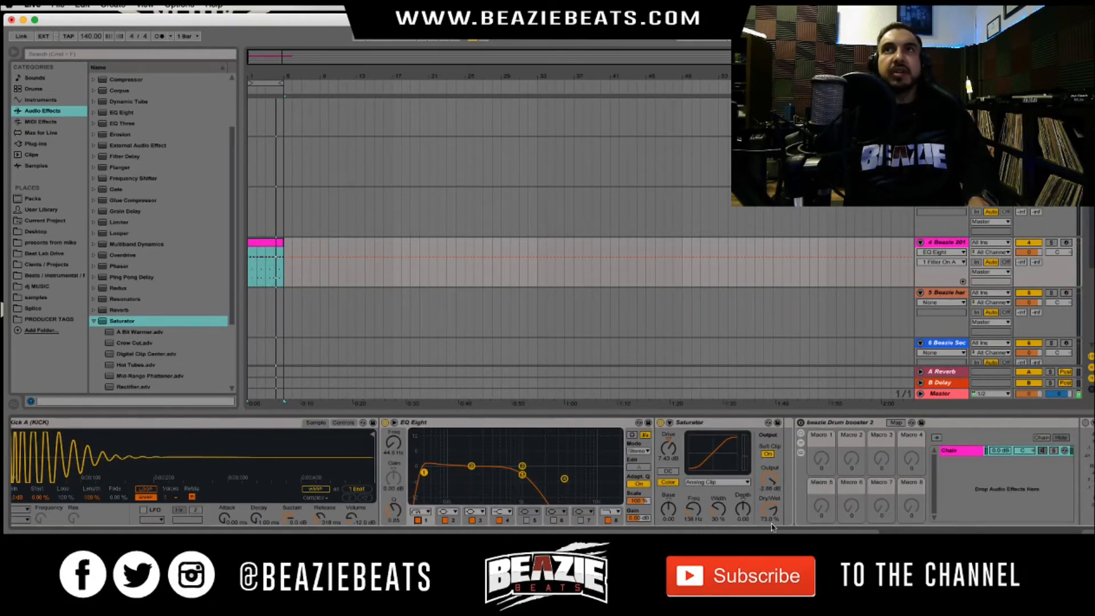
# Lower the kick Saturator's Drive to about 6.19 dB and raise its color frequency to about 170 Hz
pyautogui.moveTo(664, 464); pyautogui.dragTo(664, 475)
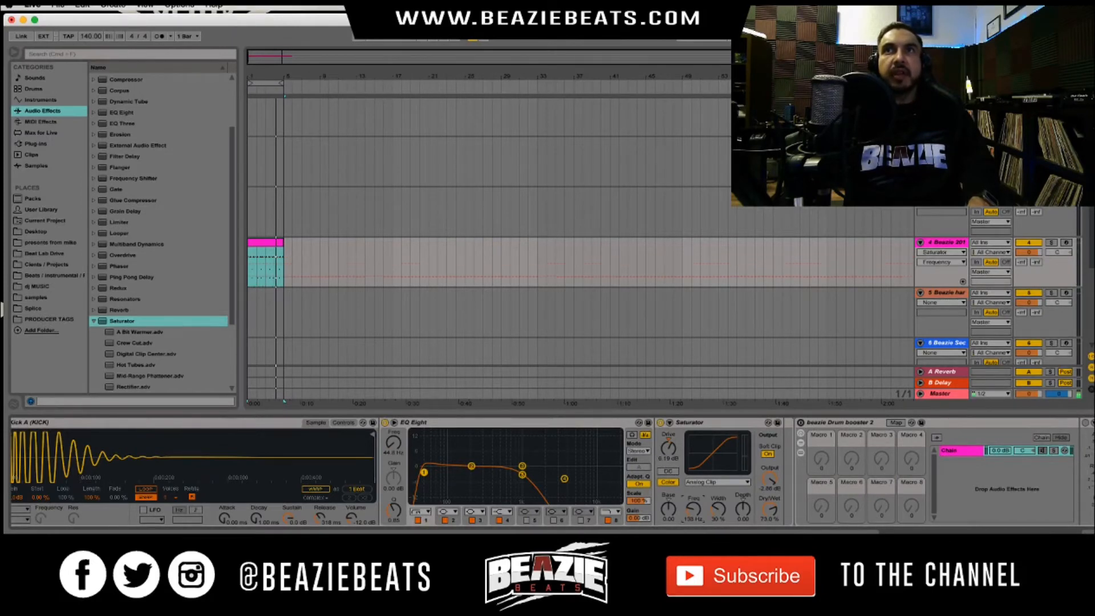
pyautogui.hscroll(-5, 867, 525)
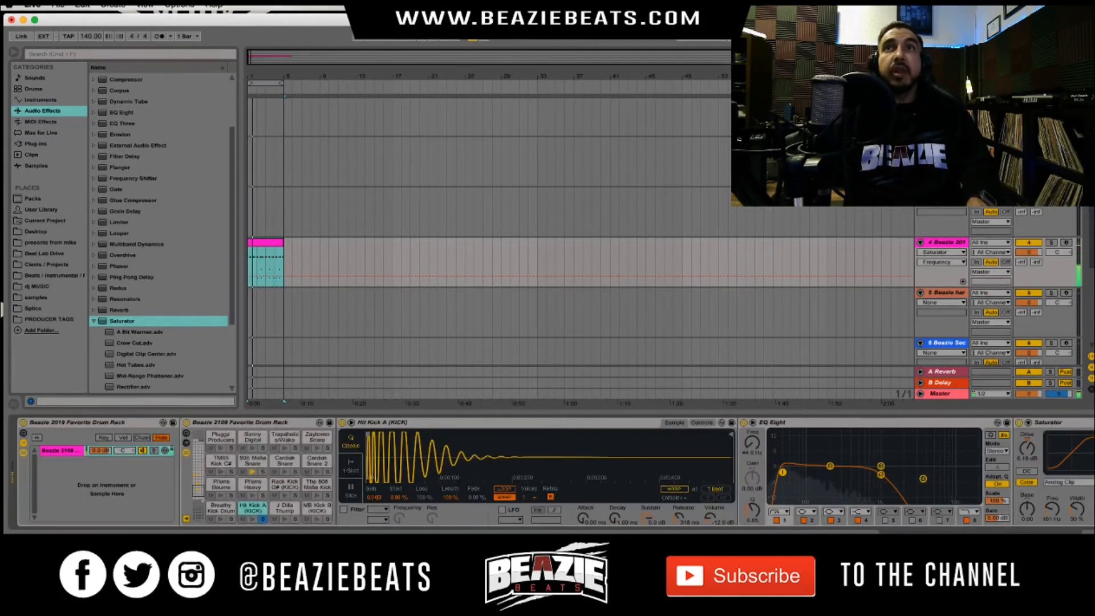
pyautogui.click(255, 269)
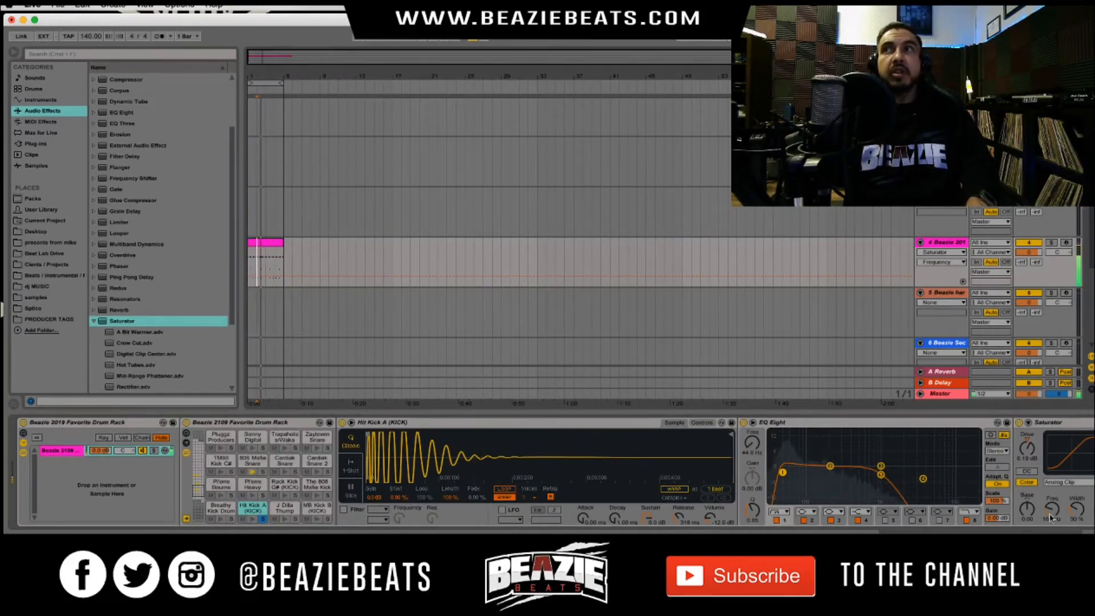
pyautogui.hscroll(3, 905, 515)
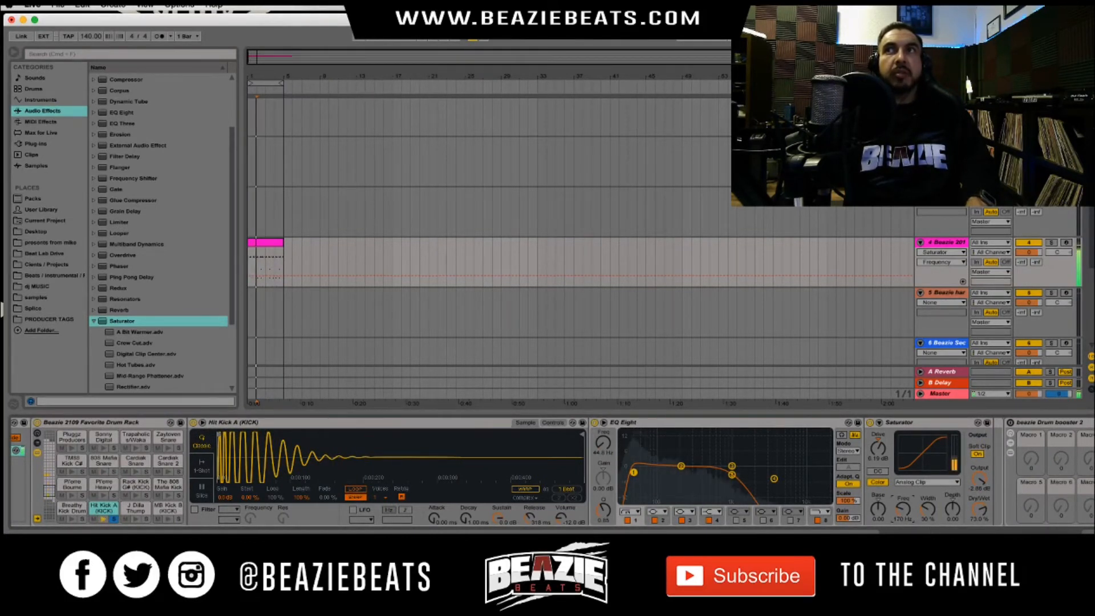
pyautogui.hscroll(-3, 548, 474)
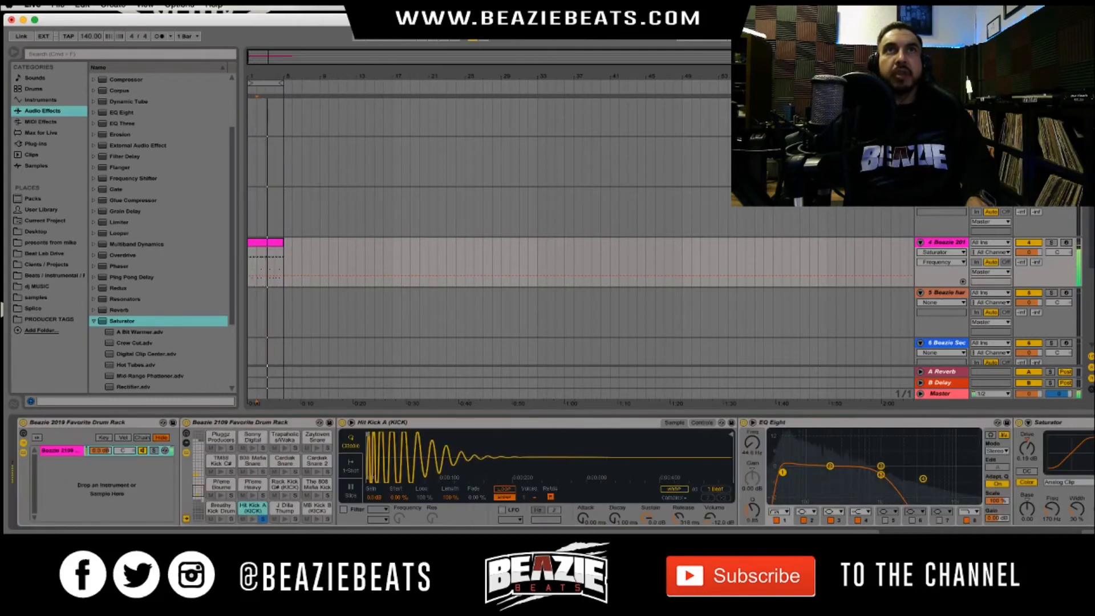
# Add an EQ Eight followed by a Saturator to the 808 Mafia Snare chain
pyautogui.click(251, 460)
pyautogui.click(674, 490)
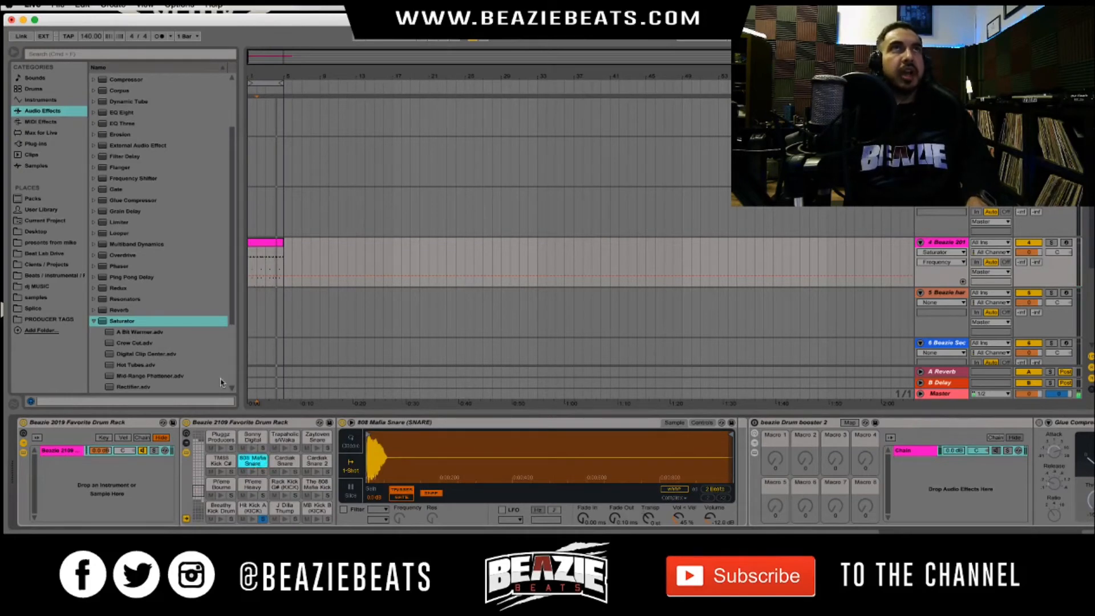
pyautogui.click(127, 112)
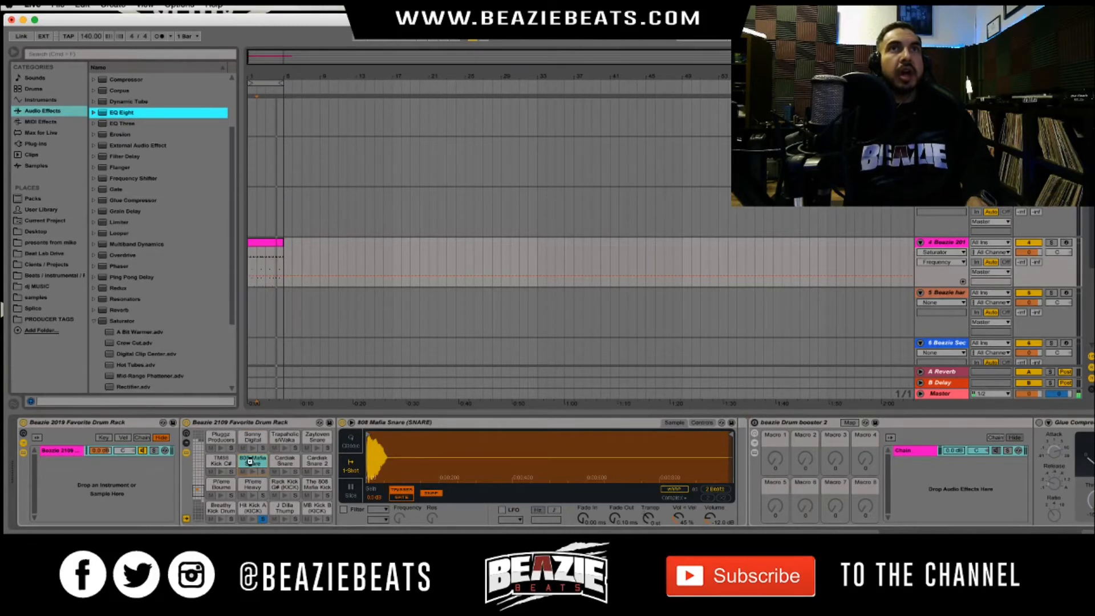
pyautogui.press('Return')
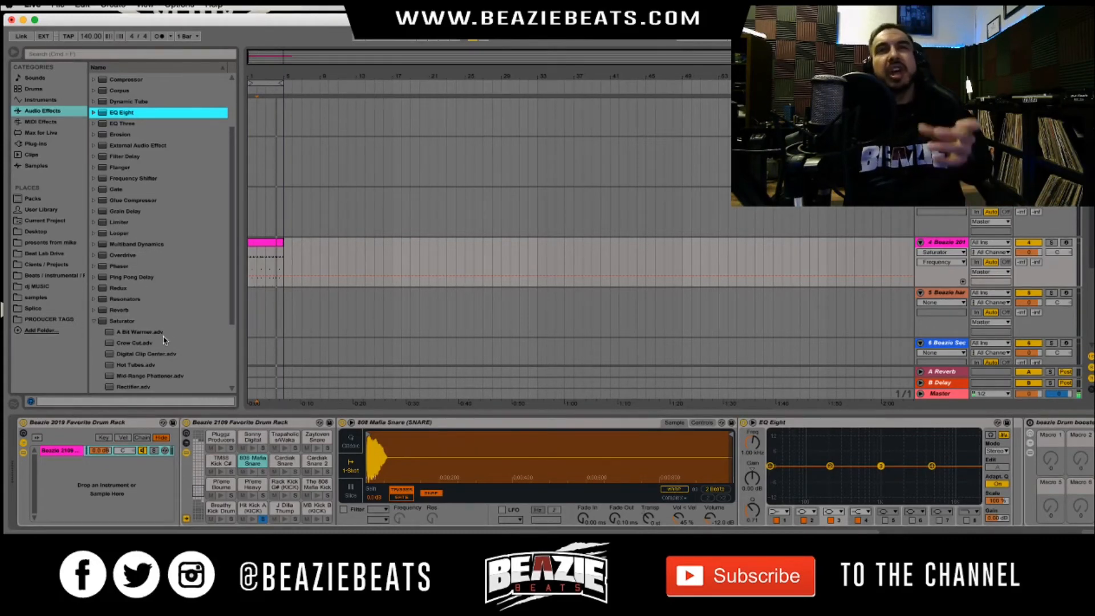
pyautogui.click(133, 321)
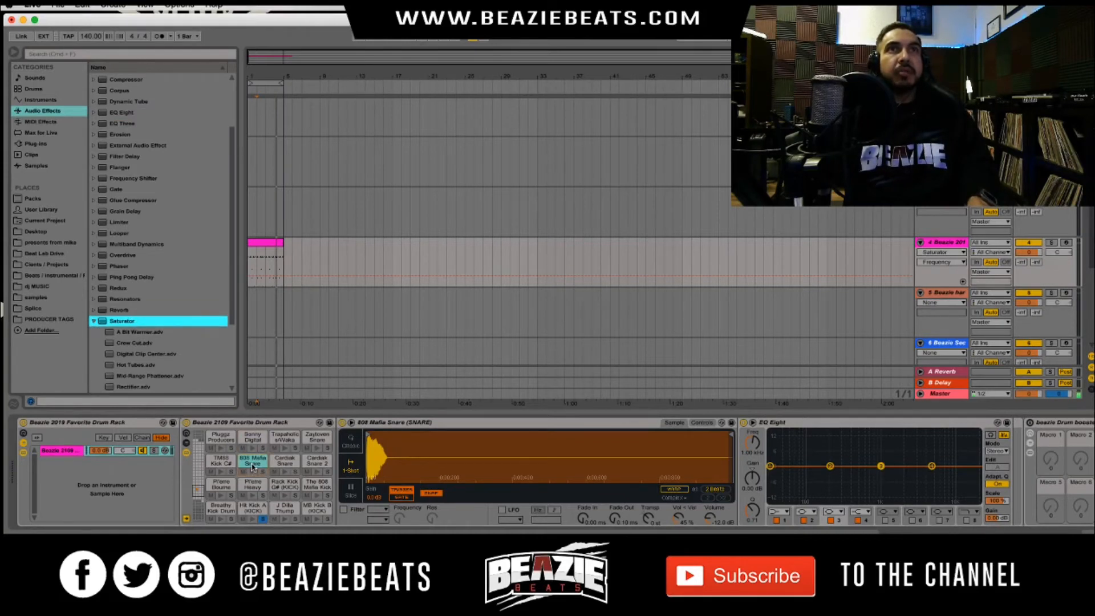
pyautogui.press('Return')
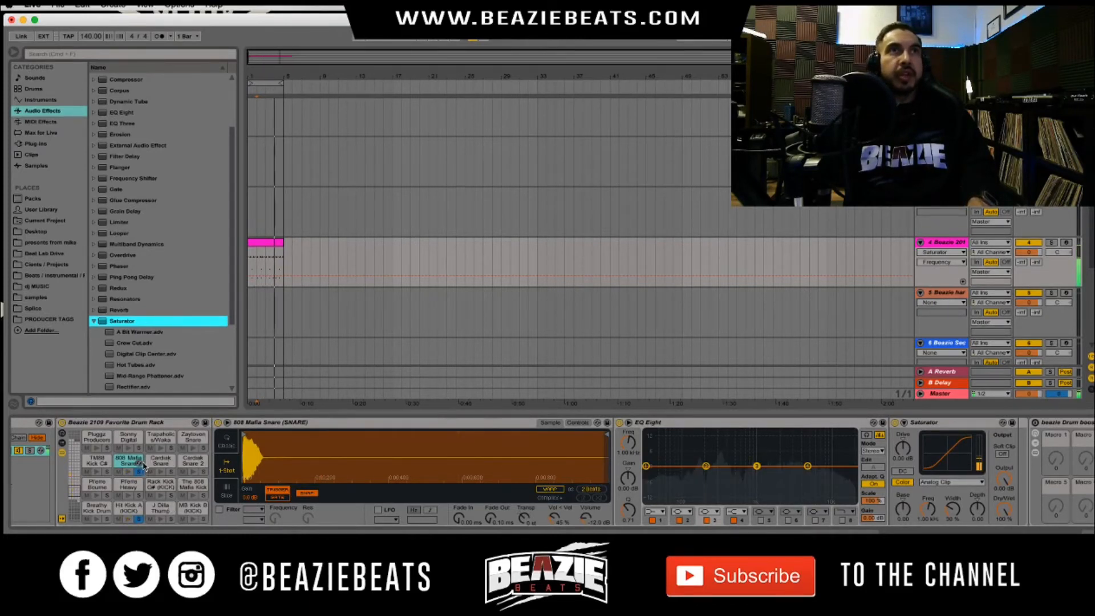
# Solo the Common Clap pad in the drum rack and add an EQ Eight to its chain
pyautogui.click(75, 482)
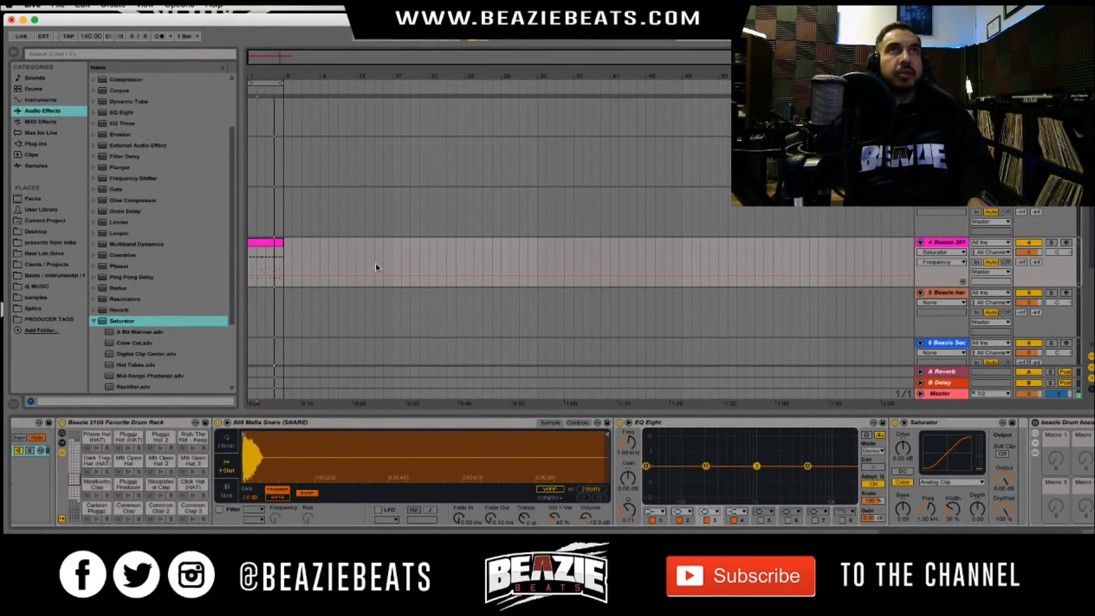
pyautogui.click(80, 491)
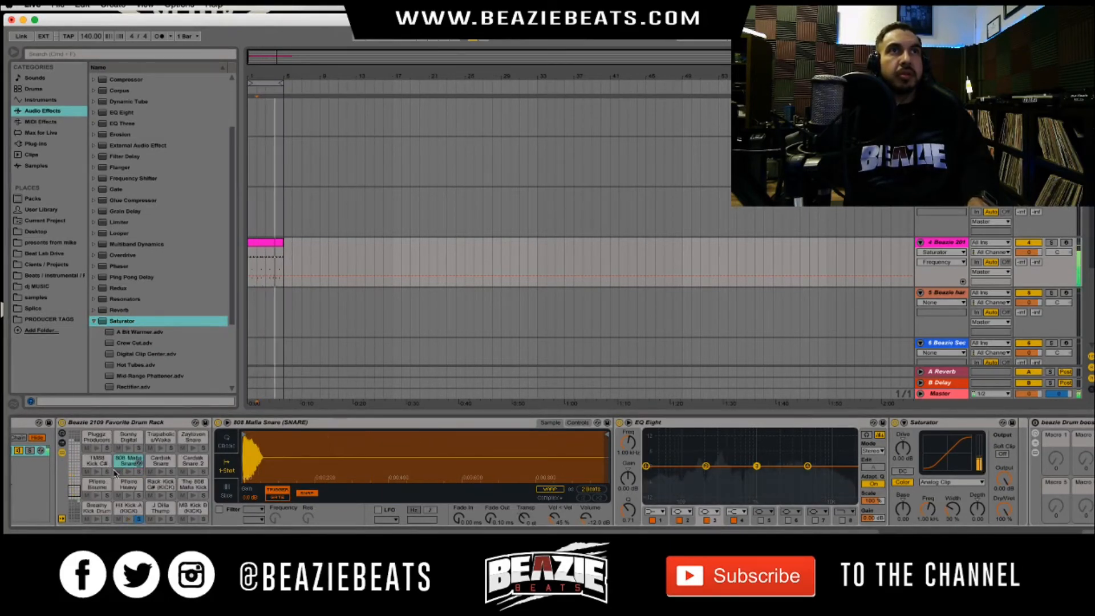
pyautogui.click(75, 482)
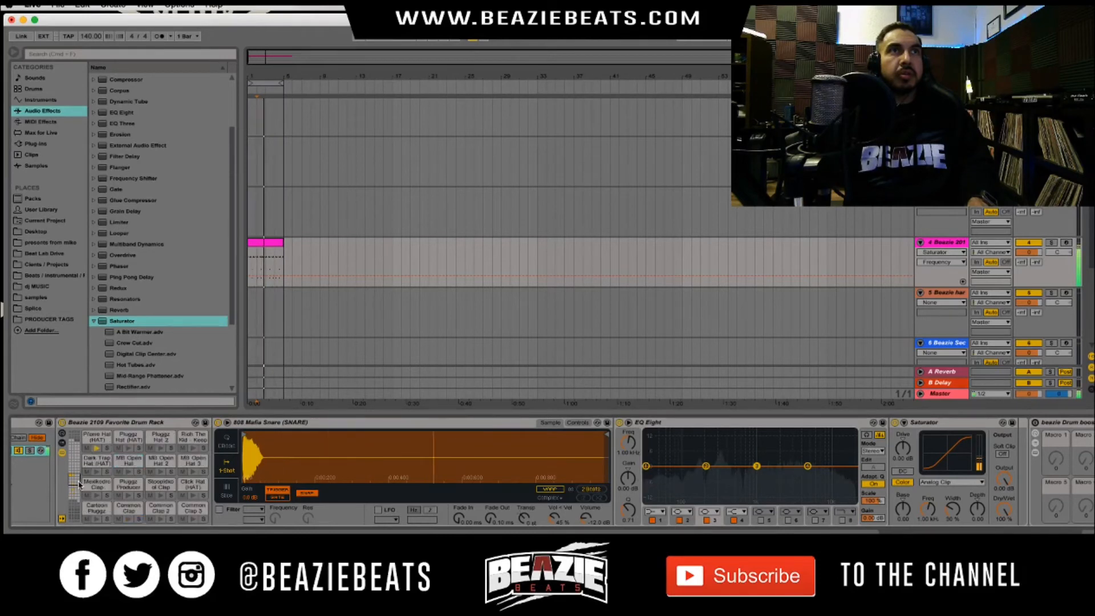
pyautogui.click(138, 518)
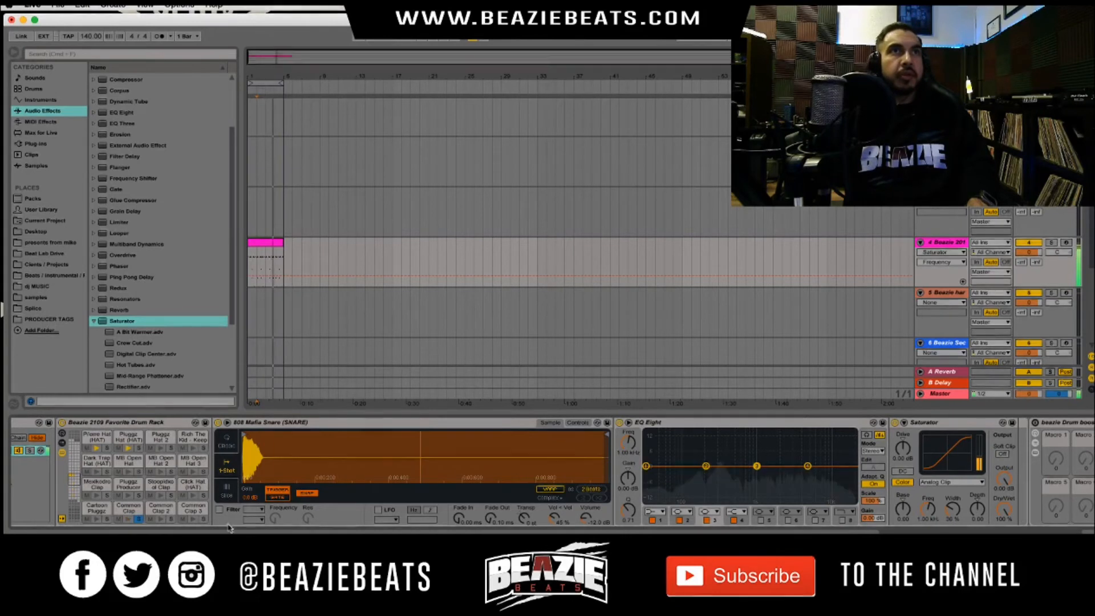
pyautogui.click(130, 509)
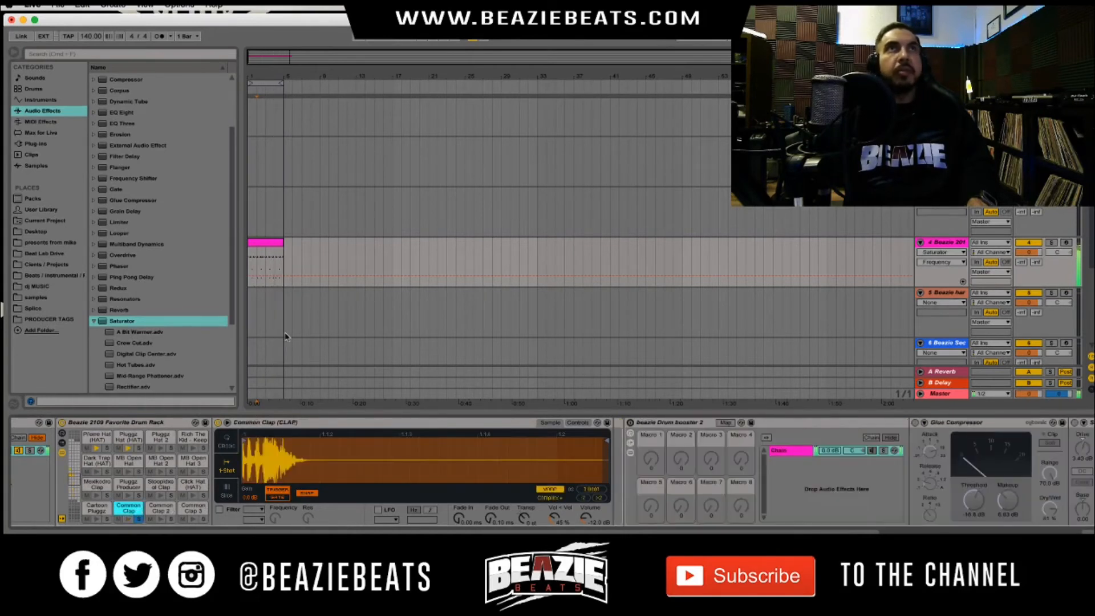
pyautogui.click(117, 114)
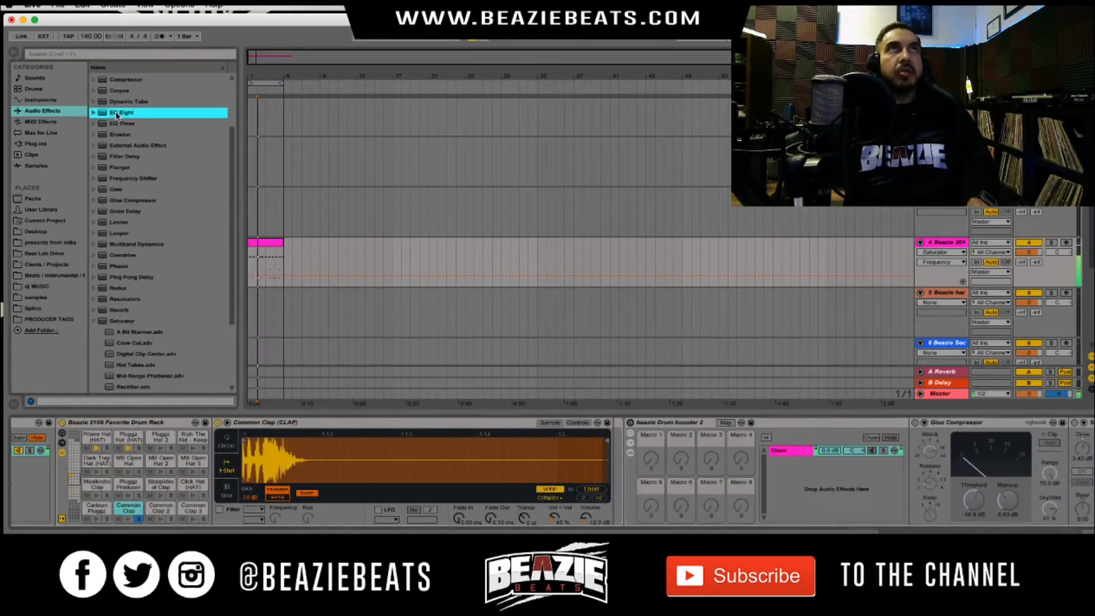
pyautogui.moveTo(132, 512); pyautogui.dragTo(128, 511)
pyautogui.click(416, 481)
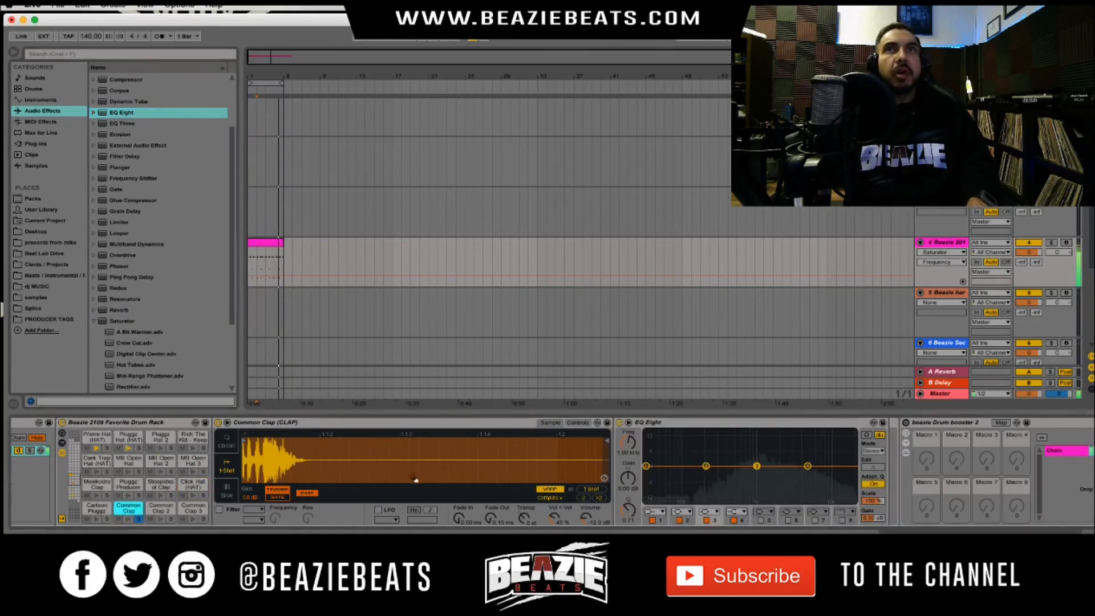
# Make band 1 of the clap's EQ Eight a low cut and raise its frequency to about 693 Hz
pyautogui.click(665, 512)
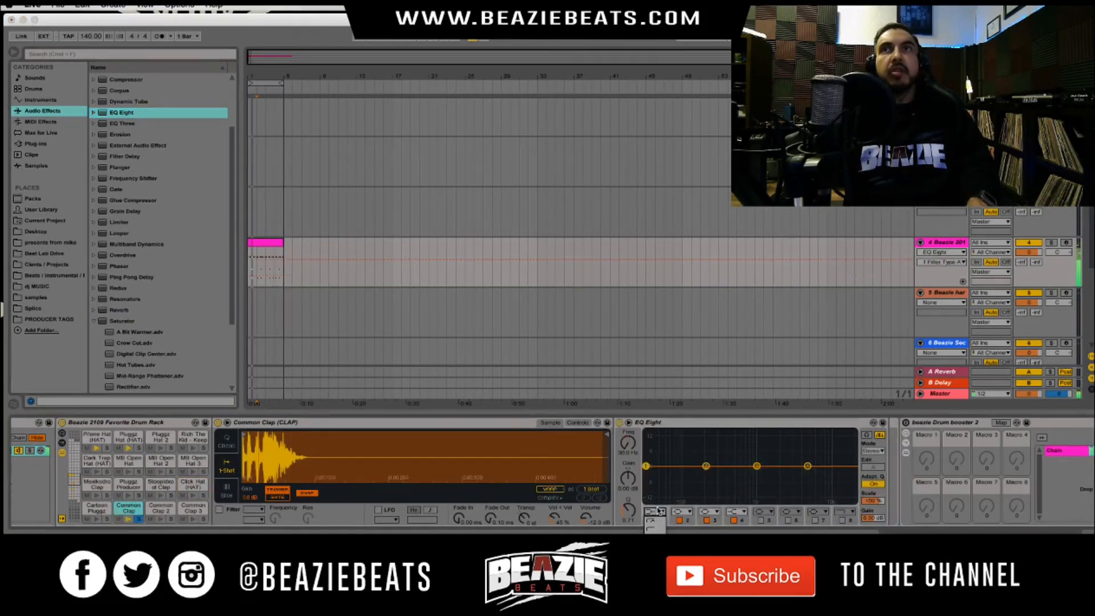
pyautogui.click(643, 470)
pyautogui.moveTo(629, 447); pyautogui.dragTo(629, 394)
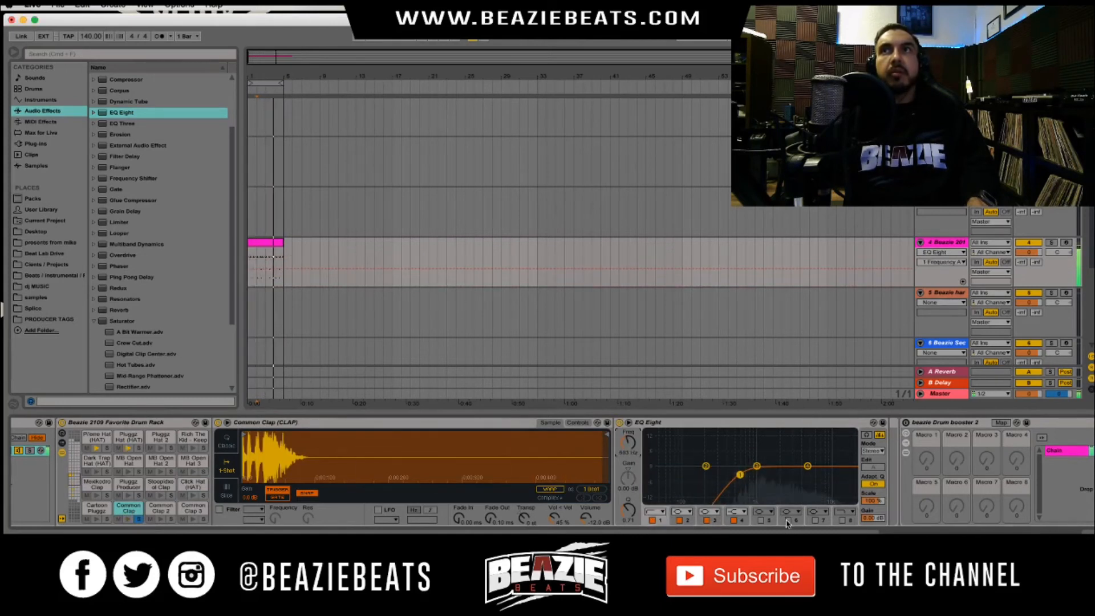
# Add a narrow band 6 boost around 5 kHz on the clap EQ and set band 3 to about -0.37 dB at 1.32 kHz
pyautogui.click(788, 520)
pyautogui.moveTo(813, 469); pyautogui.dragTo(806, 461)
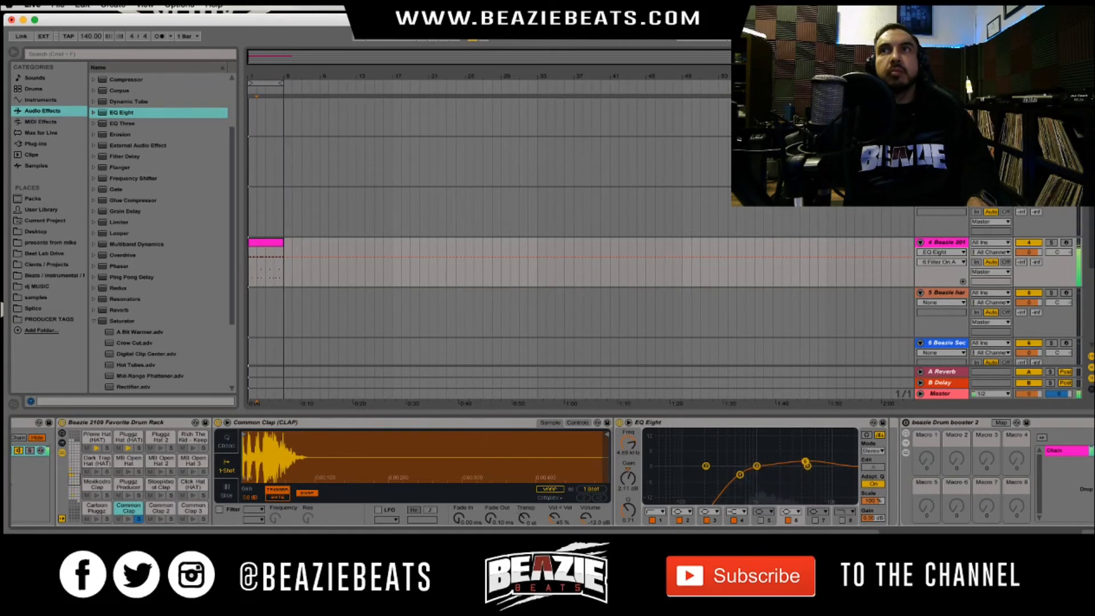
pyautogui.moveTo(628, 510); pyautogui.dragTo(628, 481)
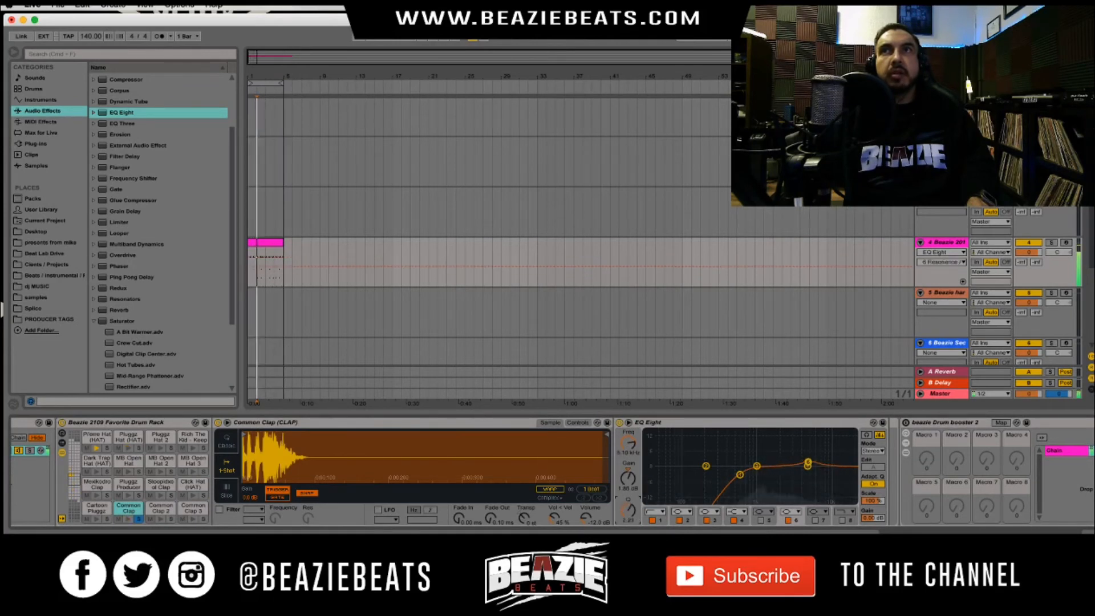
pyautogui.moveTo(739, 474); pyautogui.dragTo(763, 471)
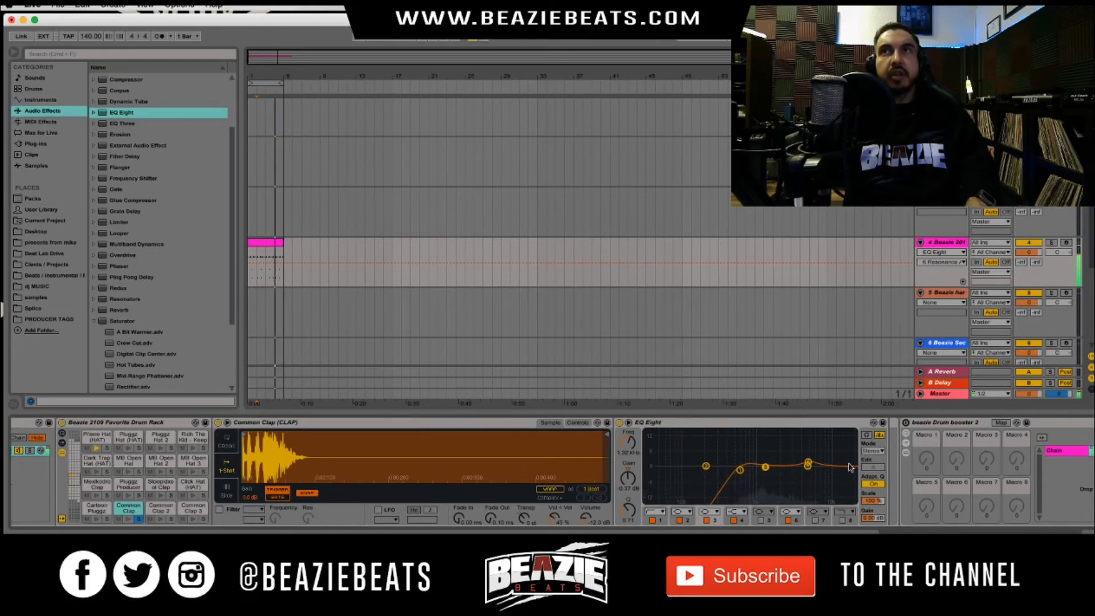
pyautogui.click(808, 461)
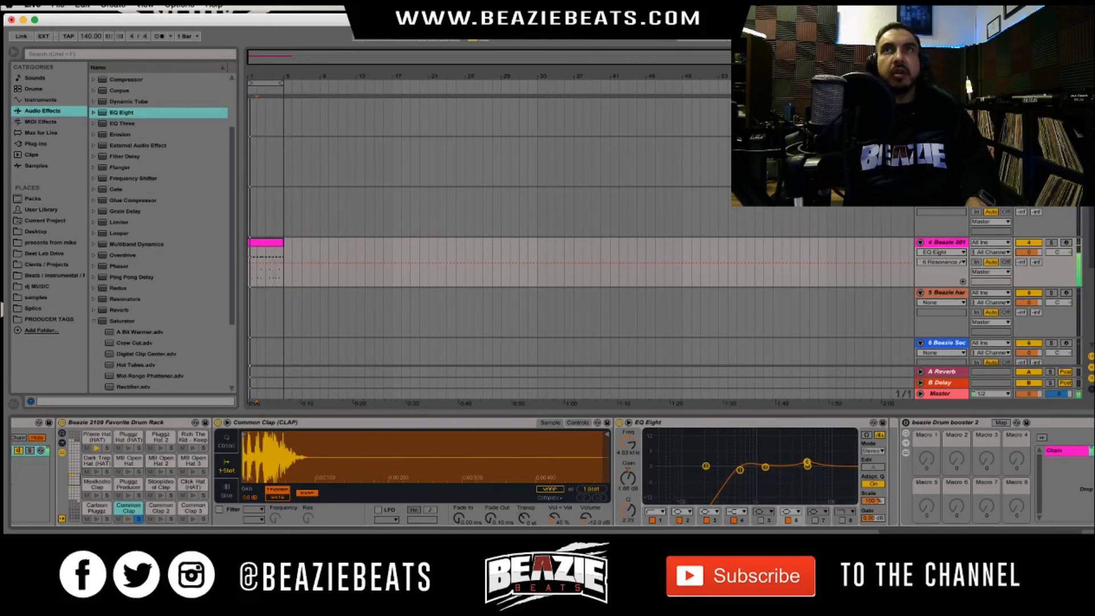
pyautogui.moveTo(807, 461); pyautogui.dragTo(811, 463)
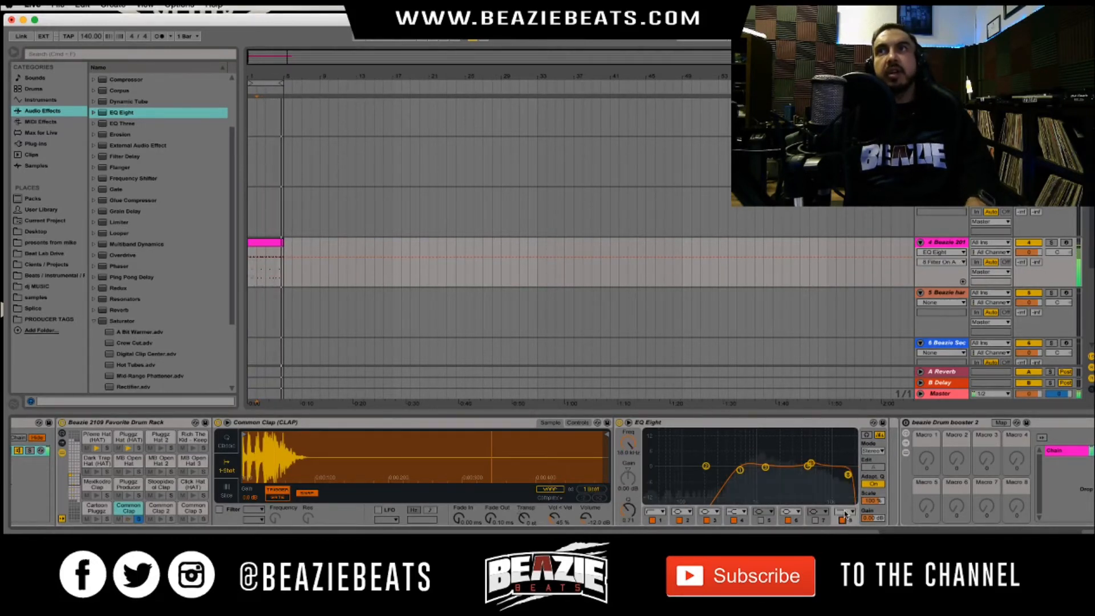
# Enable band 8 on the clap EQ, change its filter type from high cut and lower its gain to about -1.35 dB
pyautogui.click(844, 512)
pyautogui.click(841, 520)
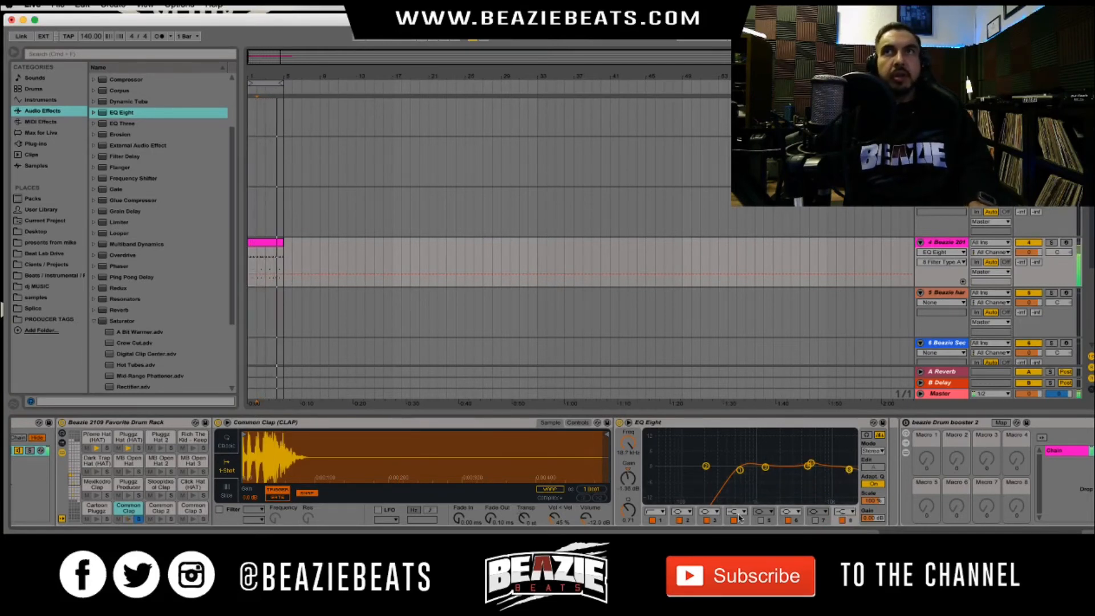
# Select the Pluggz Hat pad and play the drum clip to review the overall sound of the rack
pyautogui.click(124, 437)
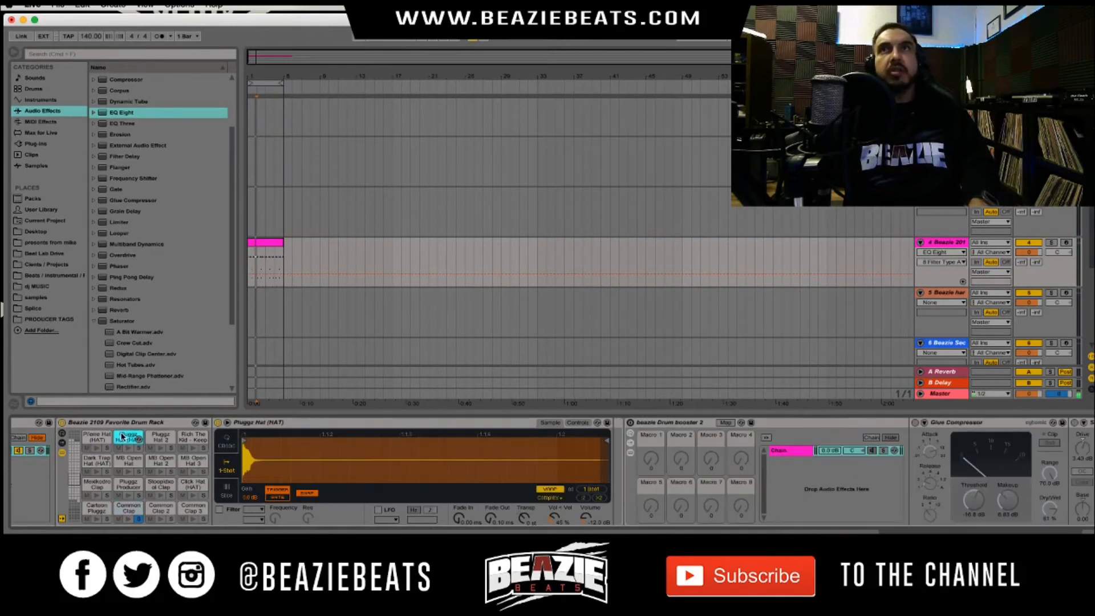
pyautogui.click(251, 262)
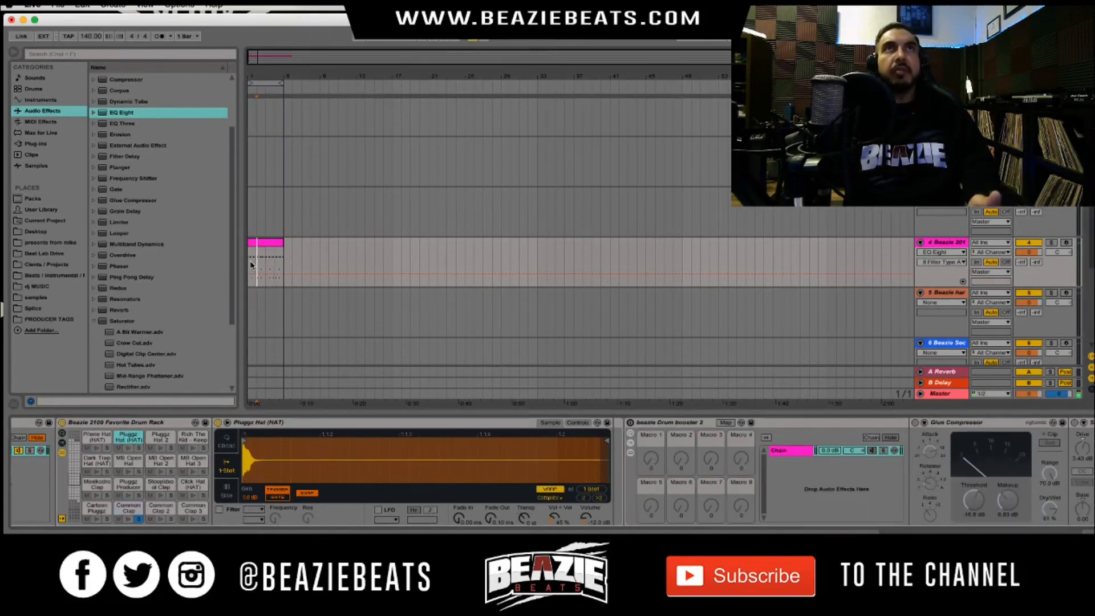
pyautogui.press('space')
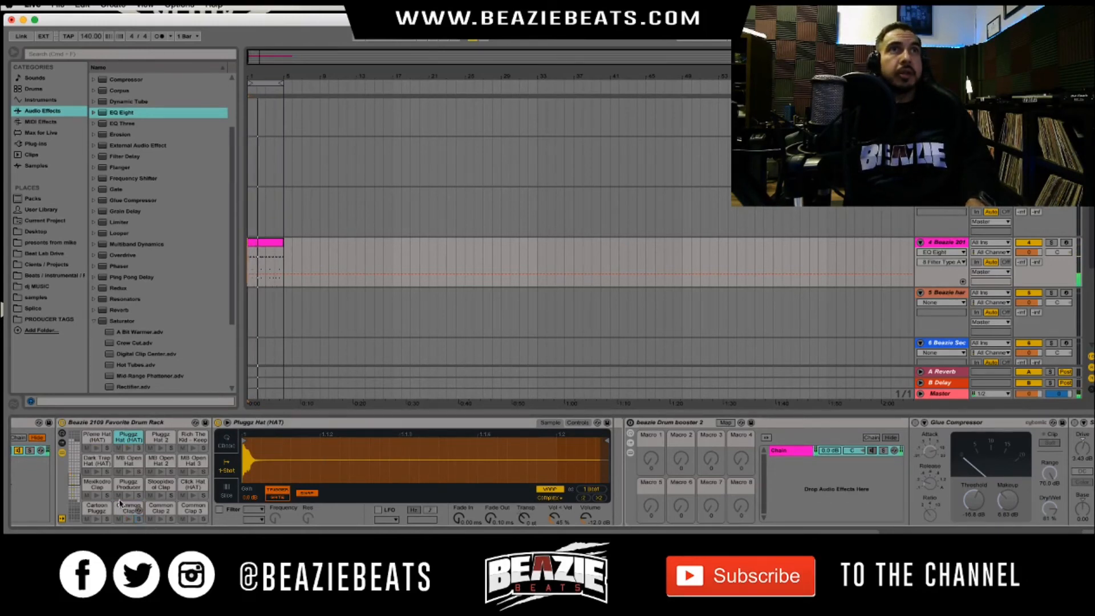
pyautogui.scroll(-4, 122, 508)
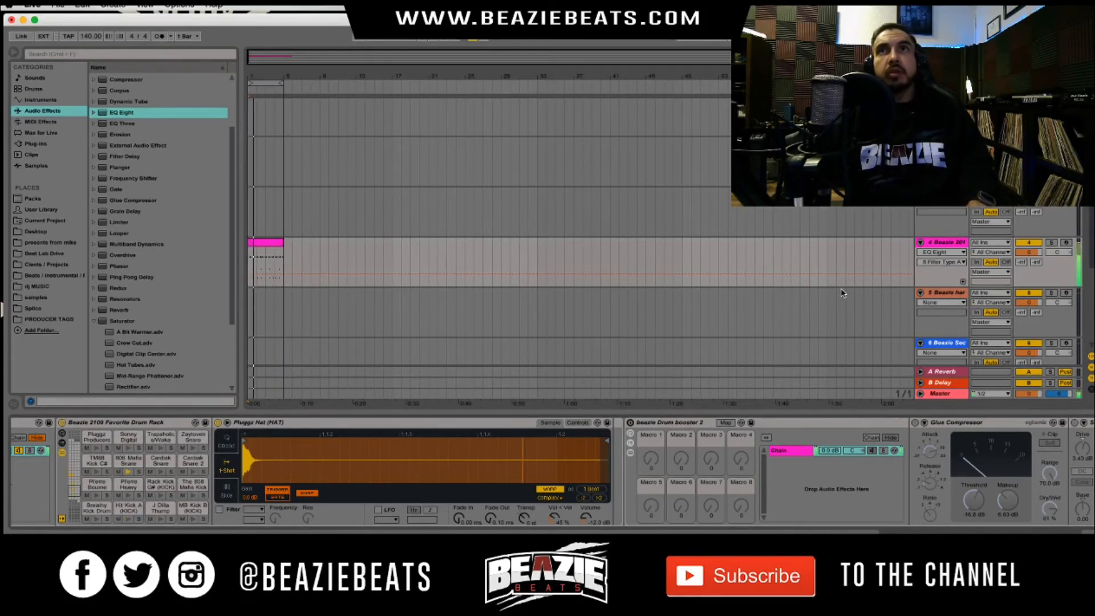
pyautogui.moveTo(1010, 534); pyautogui.dragTo(987, 531)
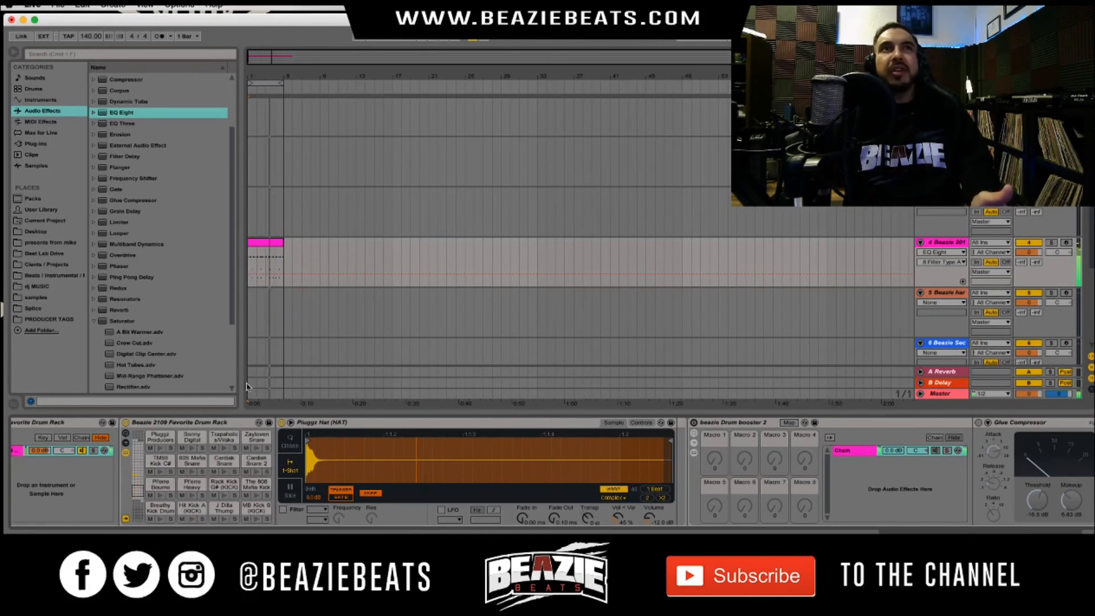
# Check the devices on the Hit Kick A pad and on the hard trap hi-hat rack track
pyautogui.click(189, 508)
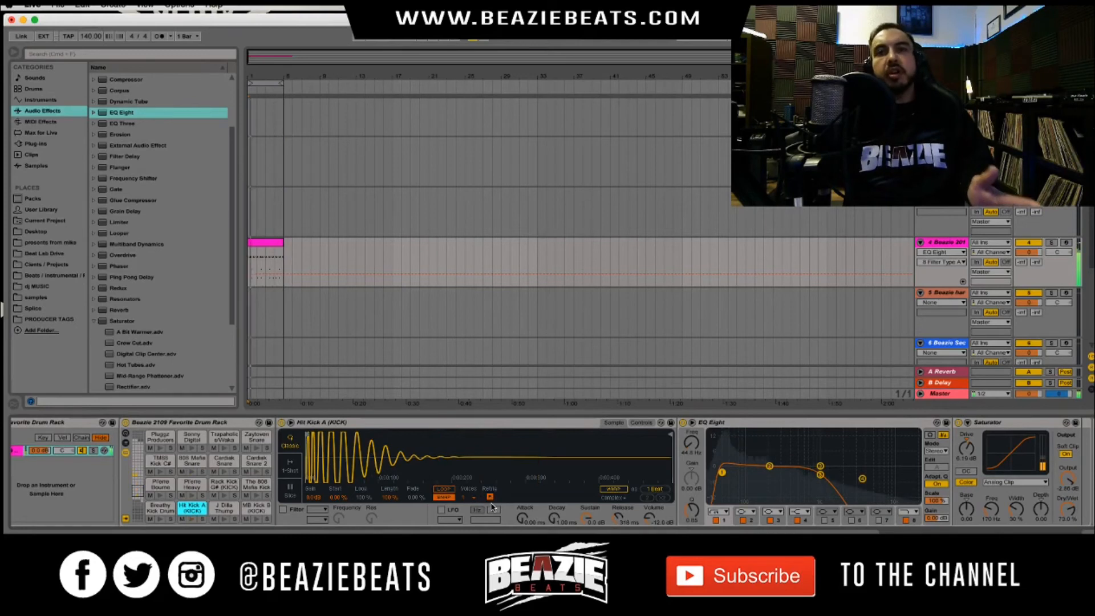
pyautogui.click(283, 319)
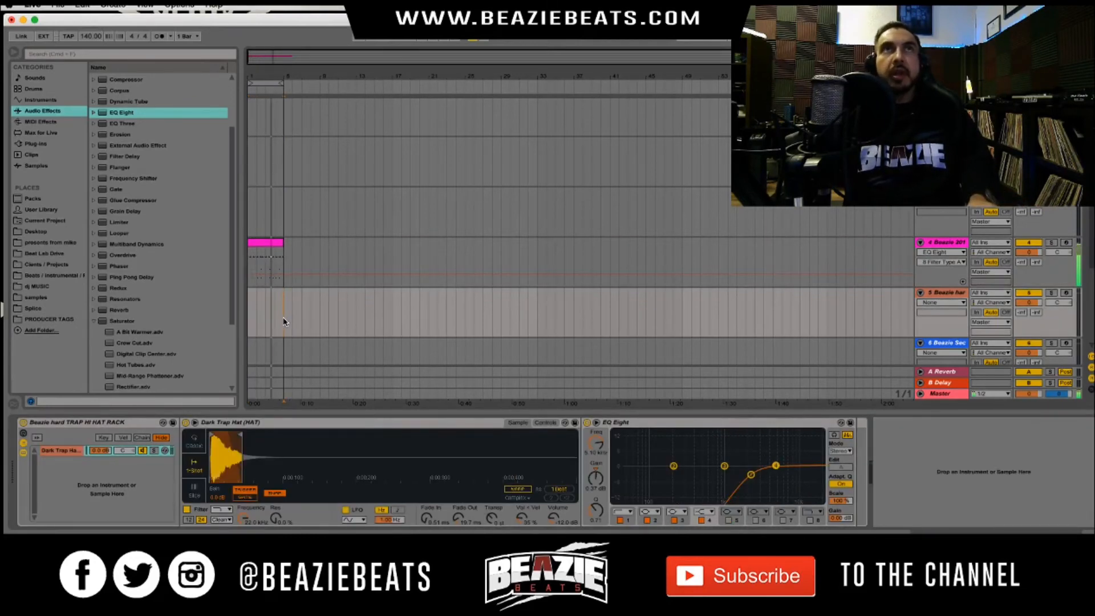
# Examine the hat, clap, snare and kick notes of the drum rack clip in the MIDI editor
pyautogui.doubleClick(270, 249)
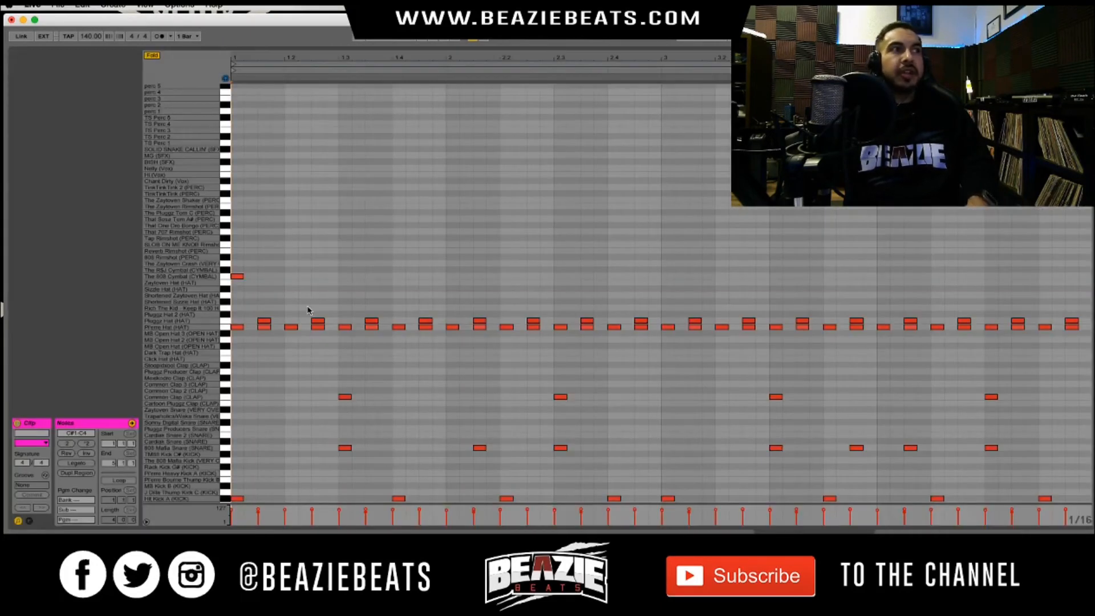
pyautogui.hotkey('shift', 'Tab')
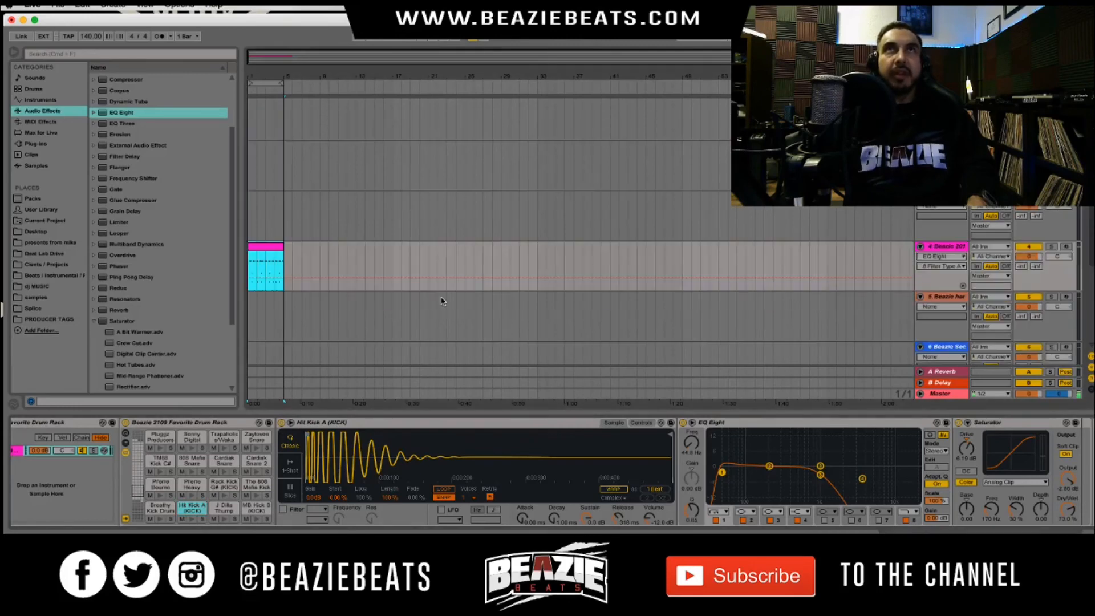
pyautogui.click(276, 266)
pyautogui.doubleClick(264, 252)
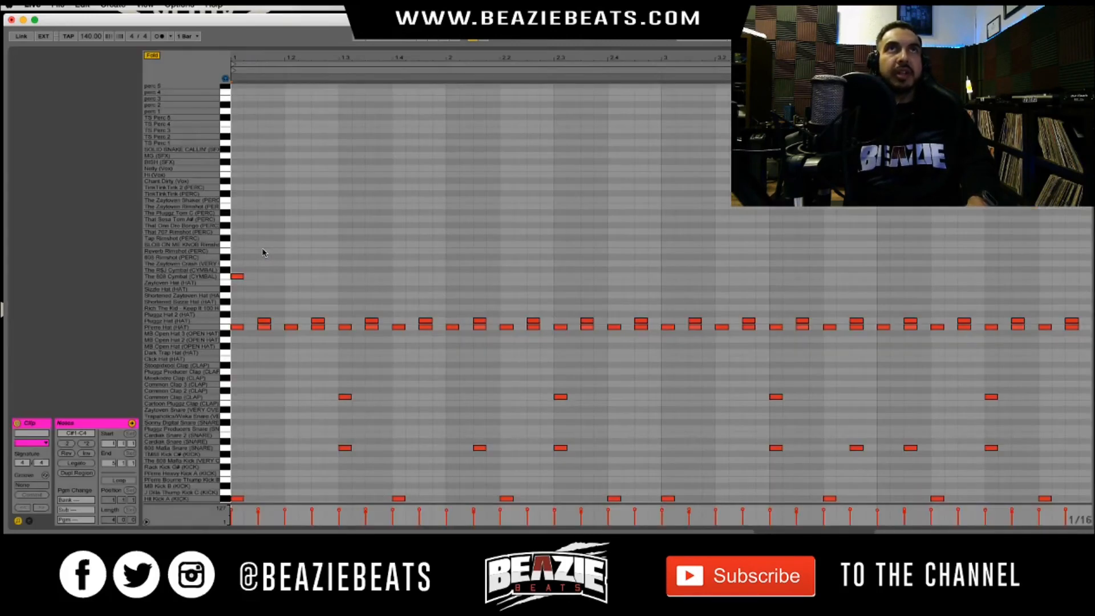
pyautogui.hotkey('shift', 'Tab')
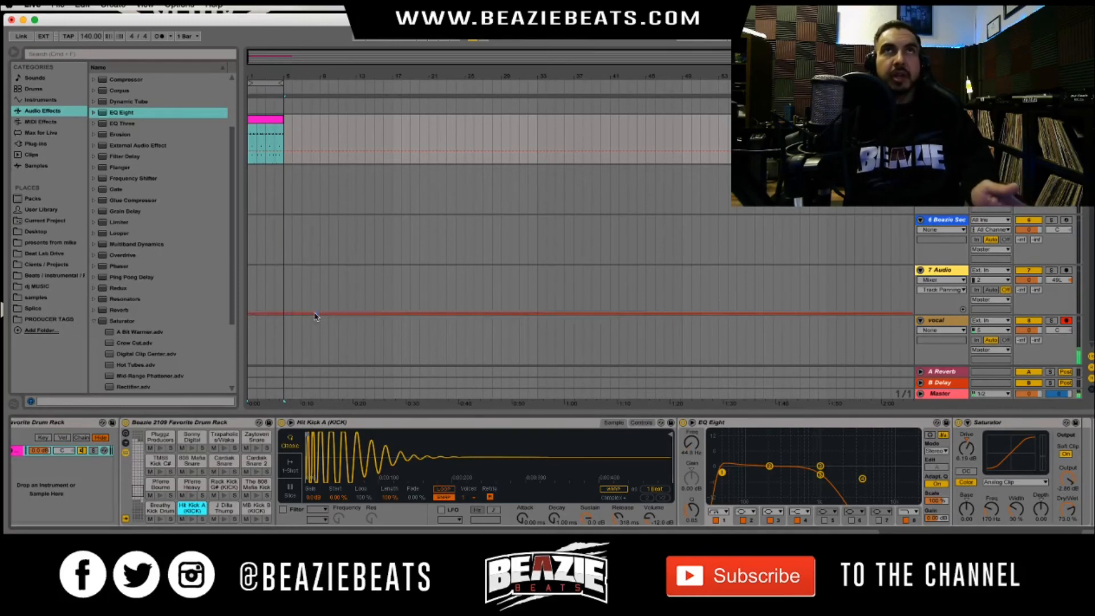
pyautogui.scroll(1, 277, 228)
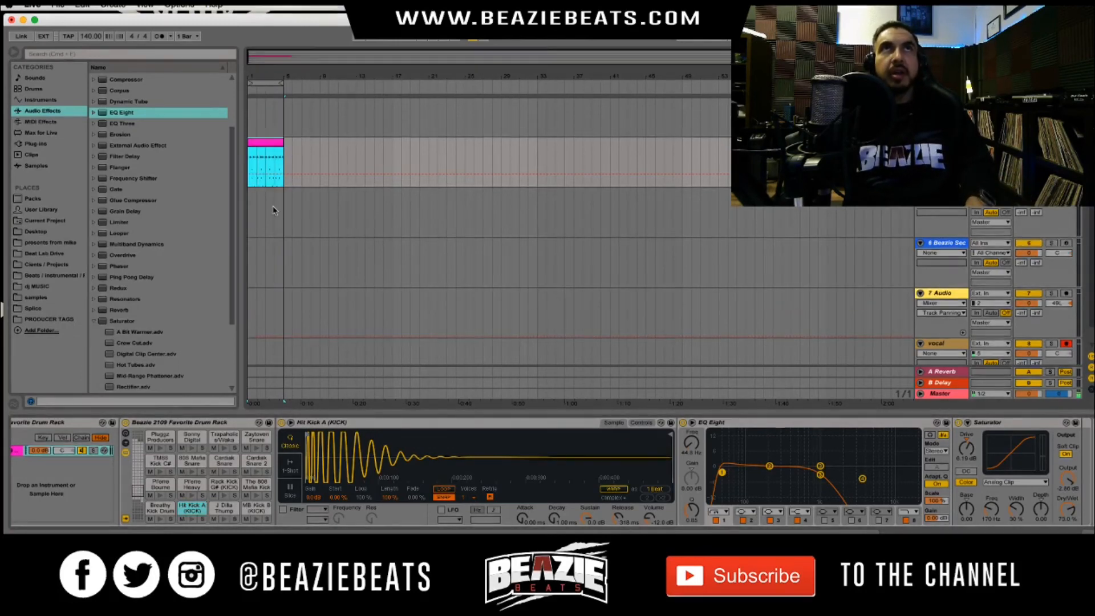
pyautogui.doubleClick(260, 148)
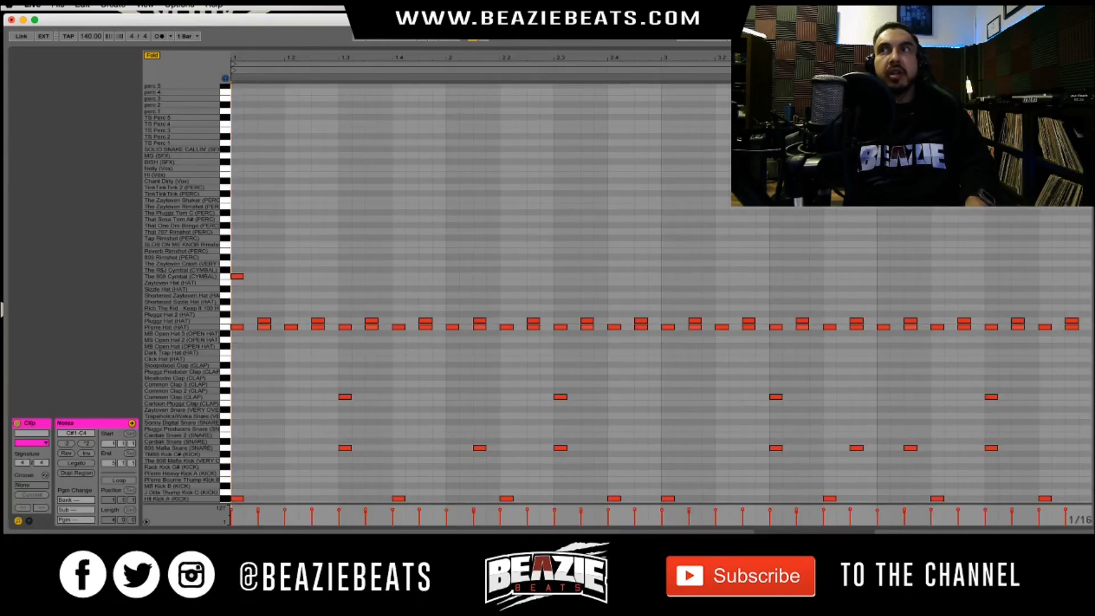
pyautogui.click(935, 536)
# Show the inner drum rack's chain list and look at the options for the TS Kick 3 chain, including Extract Chains
pyautogui.click(126, 447)
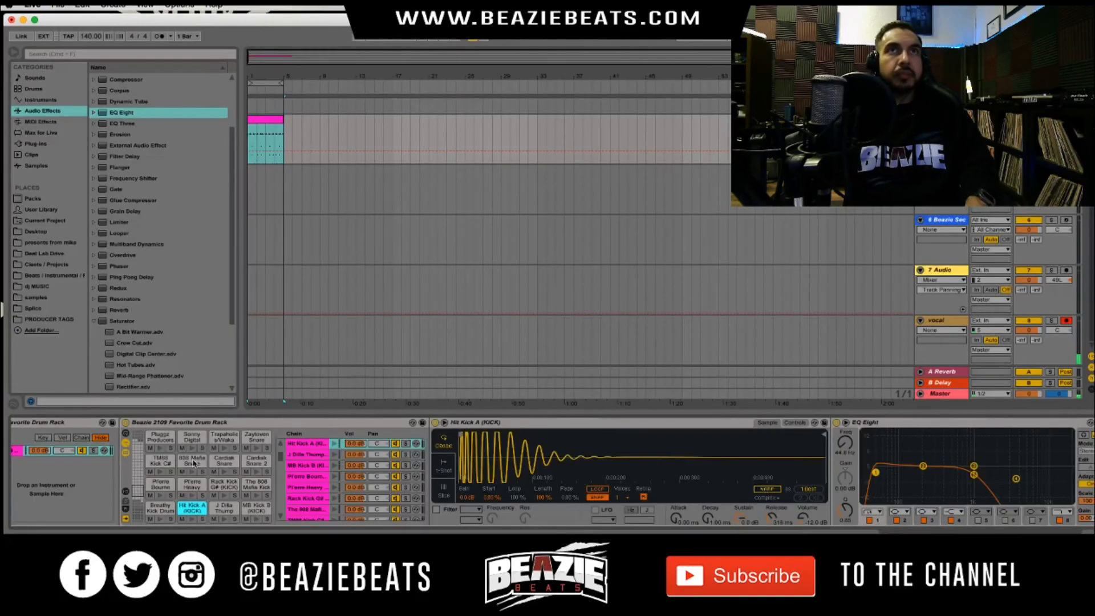
pyautogui.scroll(1, 319, 476)
pyautogui.rightClick(319, 465)
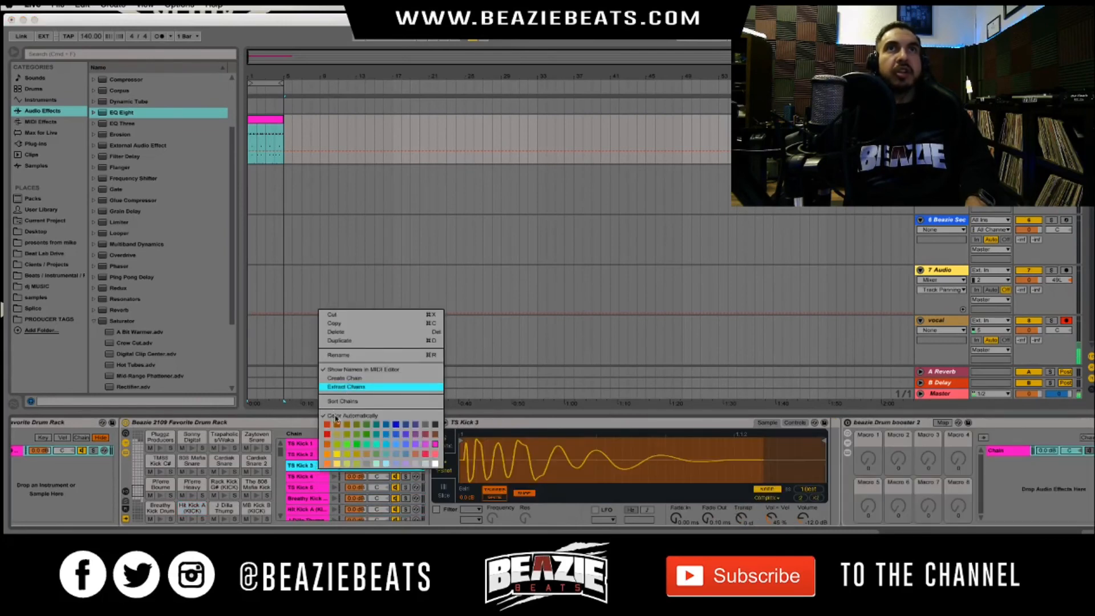
pyautogui.click(317, 497)
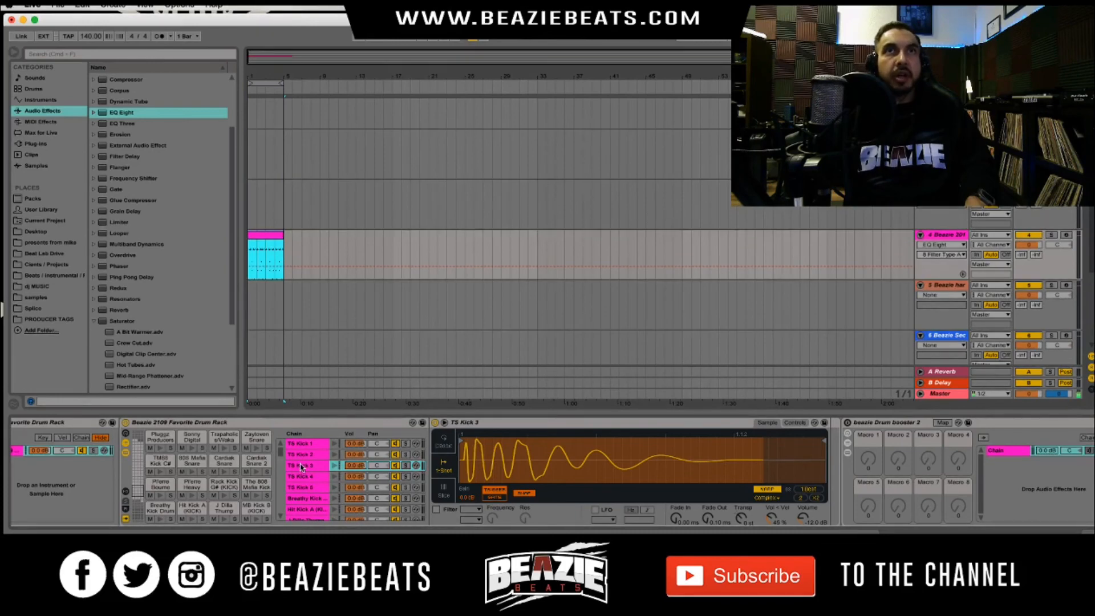
# Reselect the drum rack track and review the TS Kick 3 device chain through the drum booster rack, Glue Compressor and Saturator
pyautogui.click(945, 285)
pyautogui.click(947, 235)
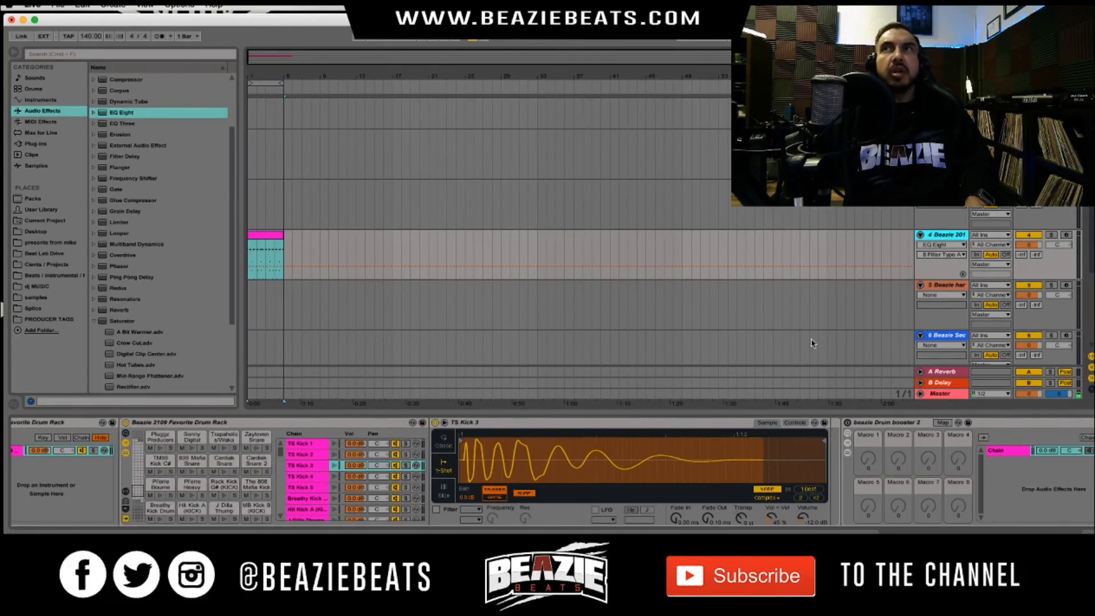
pyautogui.hscroll(5, 547, 473)
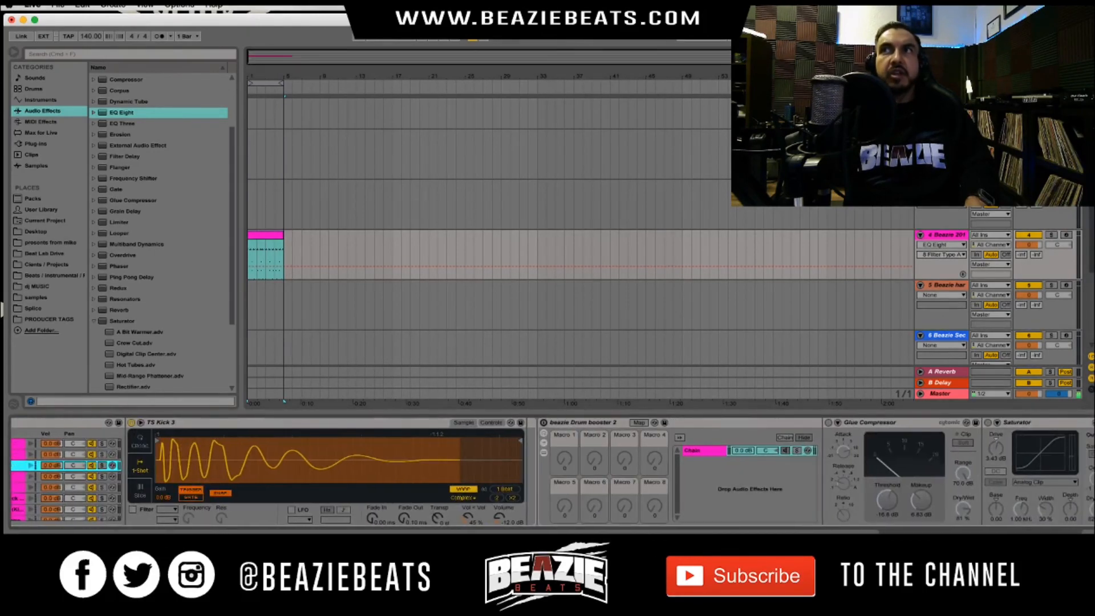
pyautogui.hscroll(-6, 548, 474)
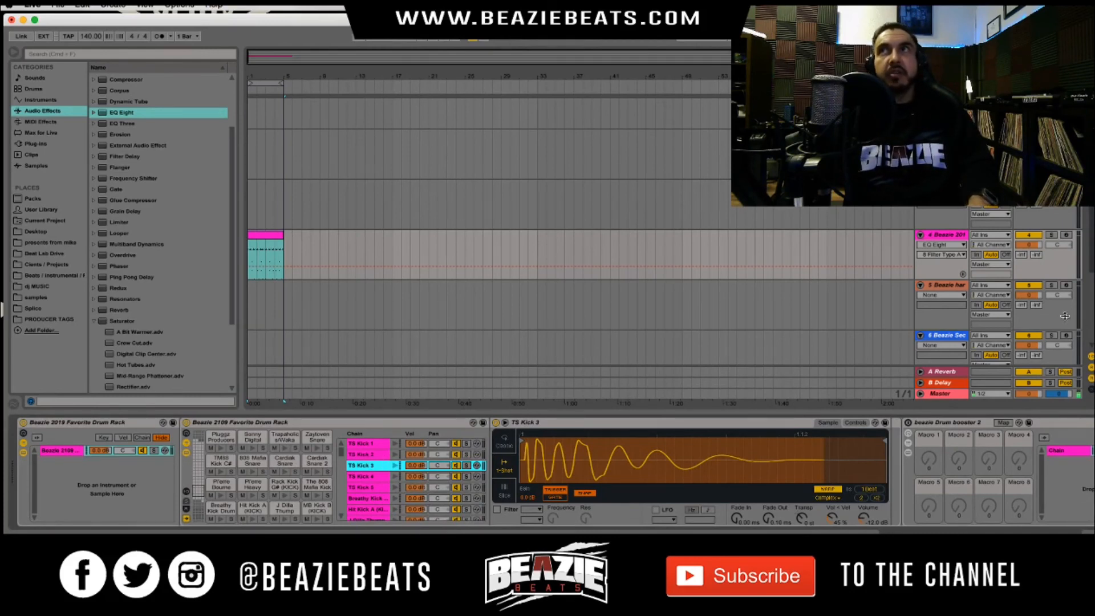
pyautogui.scroll(-1, 833, 302)
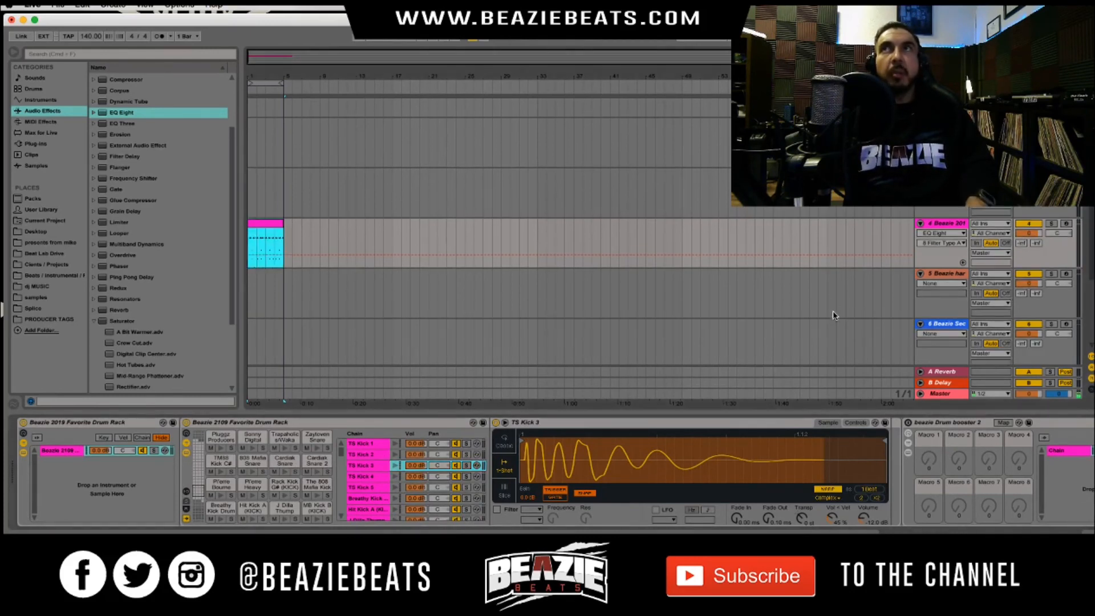